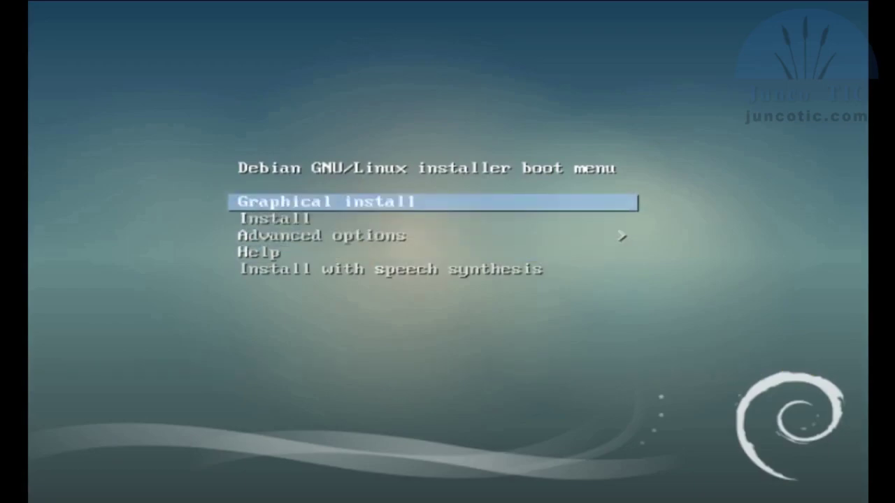
- Launch 'Graphical install' from the Debian 9 boot menu
key(Return)
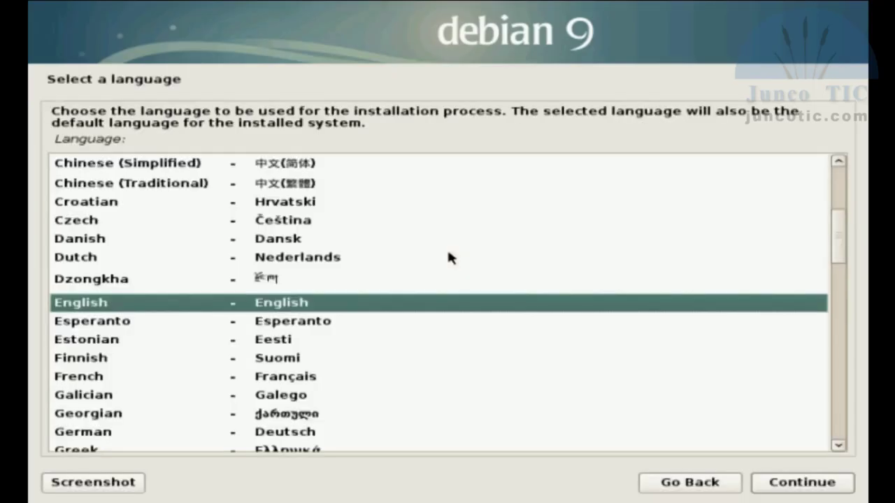
- Choose Spanish as the language, Argentina as the location, and the Latinoamericano keyboard layout
text(s)
key(Down)
key(Down)
key(Down)
key(Down)
key(Return)
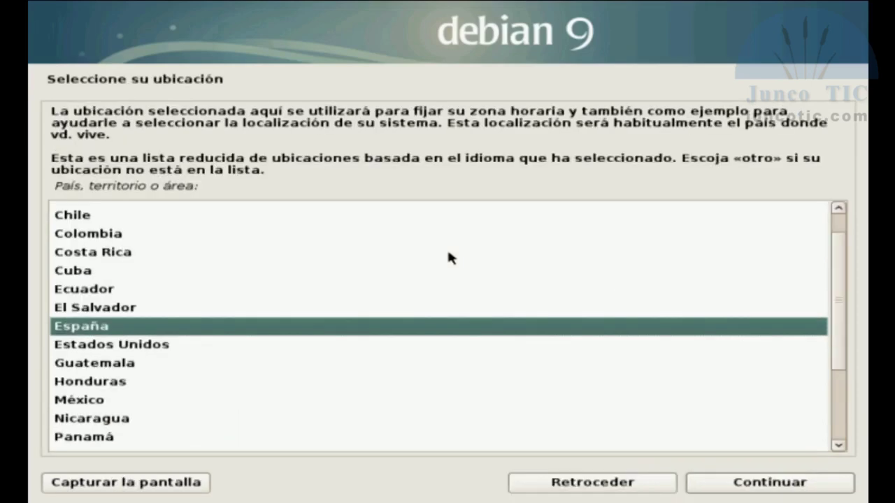
key(Up)
key(Up)
key(Up)
key(Up)
key(Up)
key(Up)
key(Up)
key(Up)
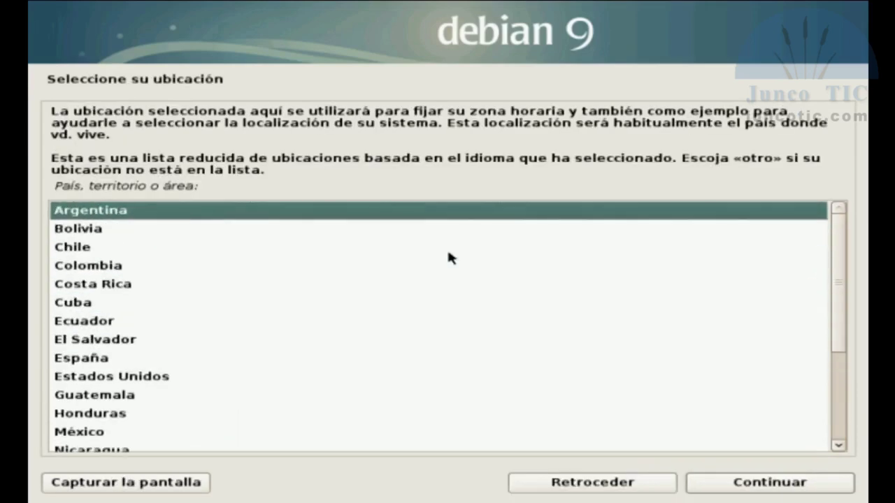
key(Return)
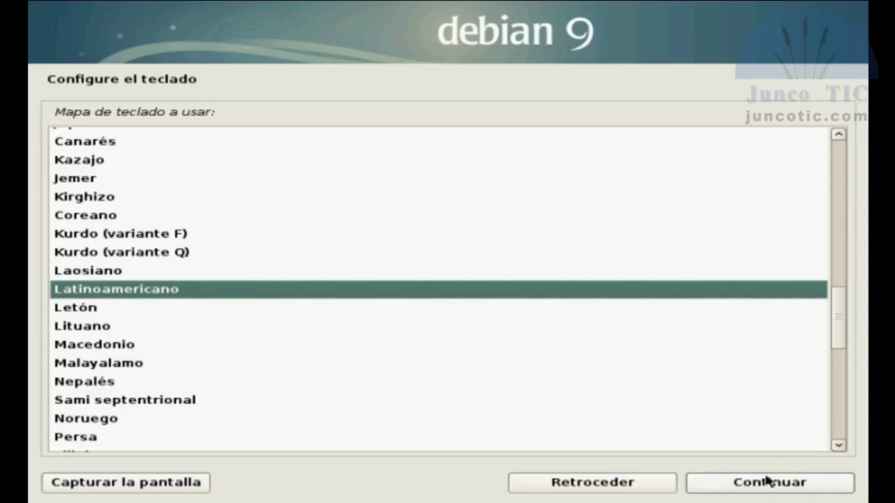
click(765, 485)
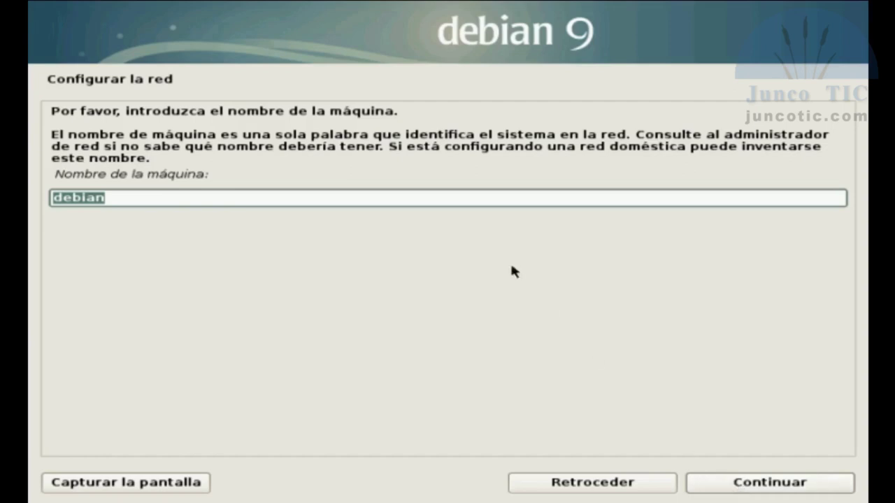
- Set the hostname to debianUSB and the domain name to juncotic.com
click(253, 199)
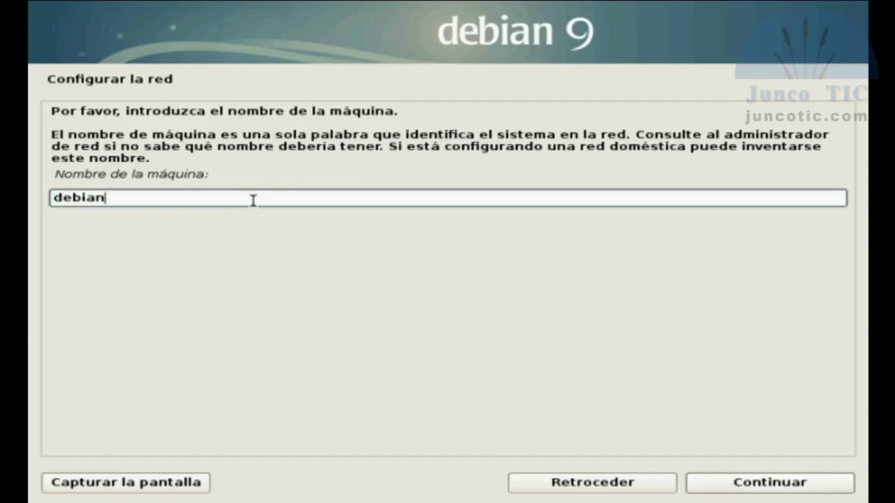
text(_)
key(BackSpace)
text(USB)
click(755, 483)
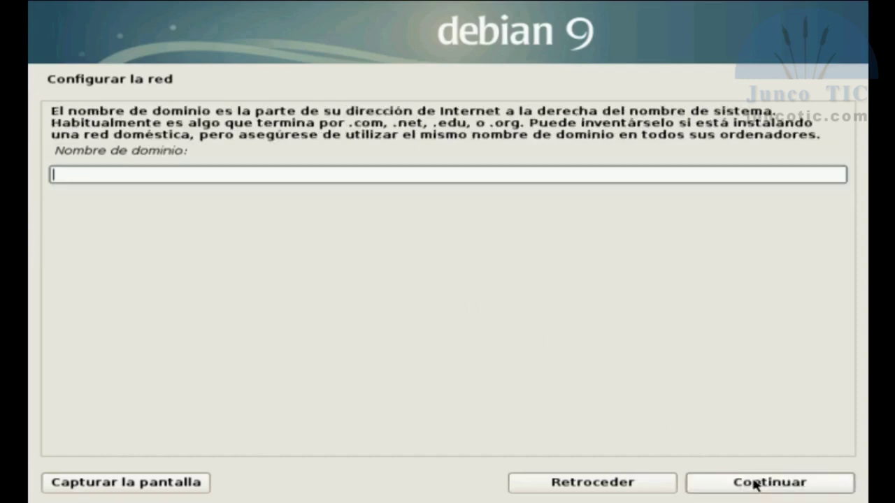
text(juncotic.com)
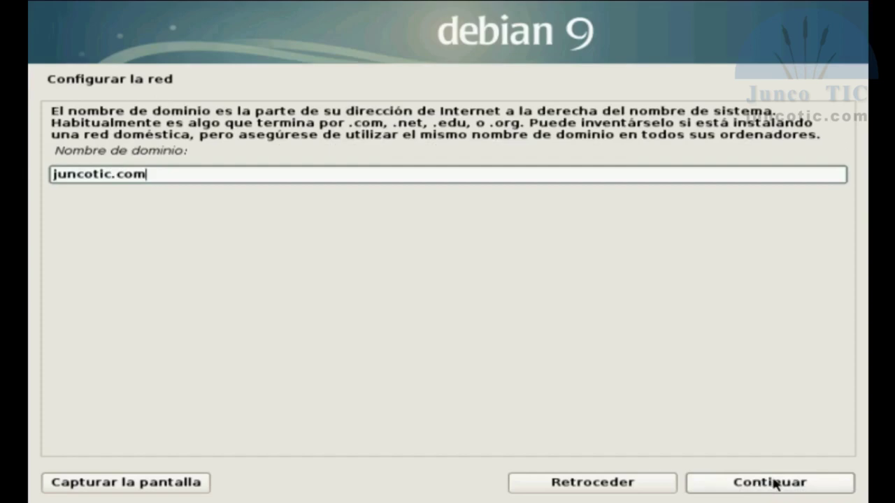
click(769, 482)
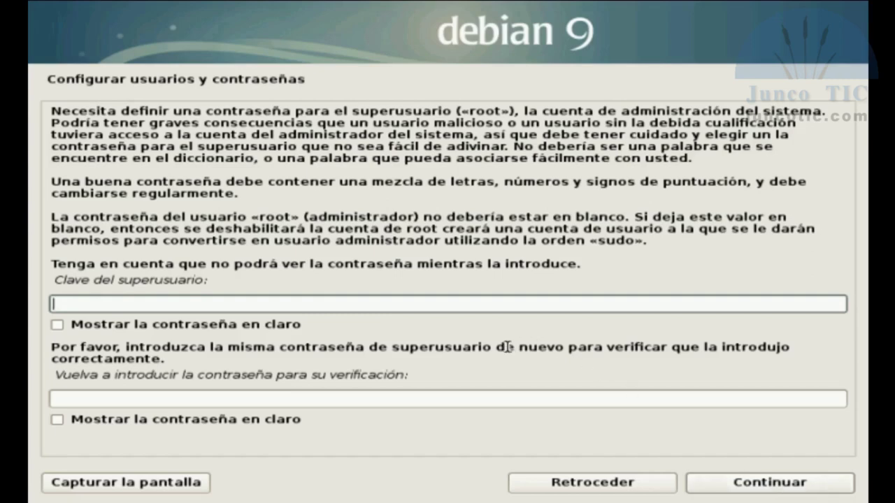
- Enter and confirm the root password
text(12345)
key(Tab)
key(Tab)
text(12345)
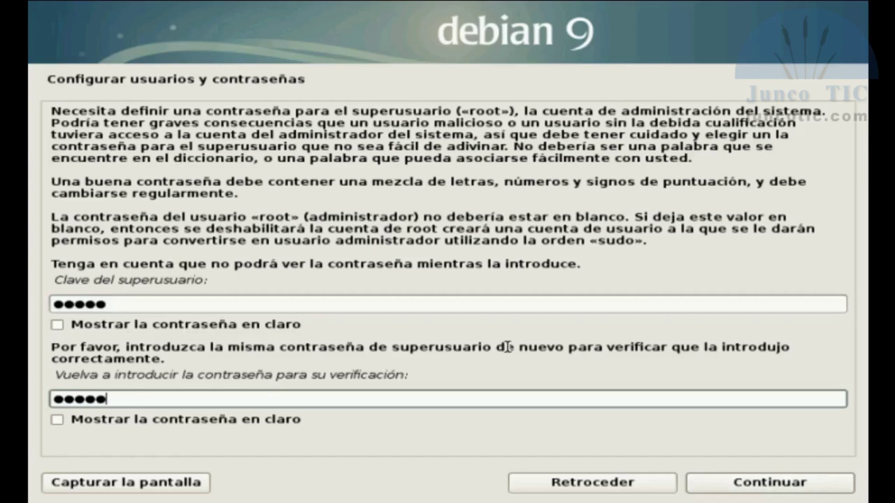
click(773, 489)
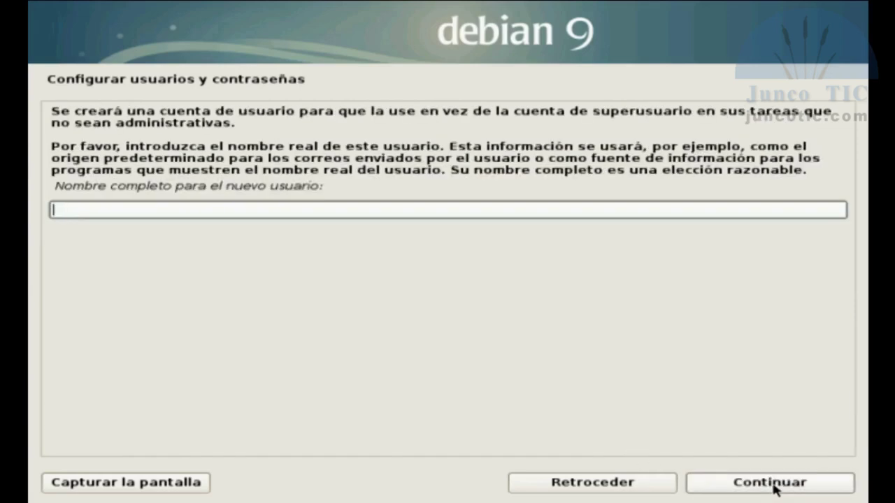
- Create the account 'user' (full name user) and enter and confirm its password
text(user)
click(773, 488)
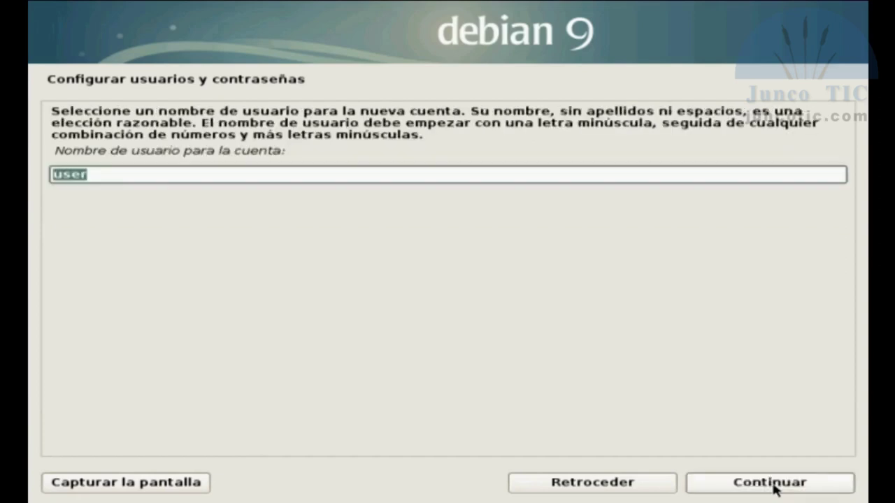
click(773, 488)
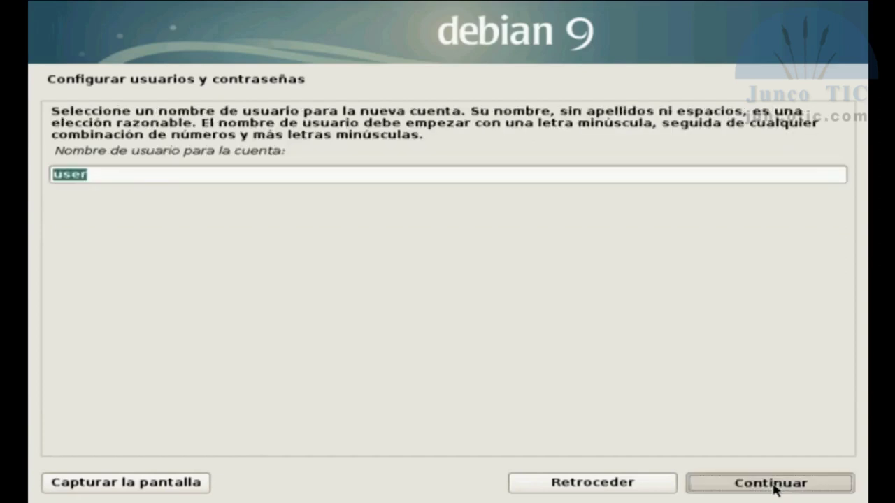
text(user)
key(Tab)
key(Tab)
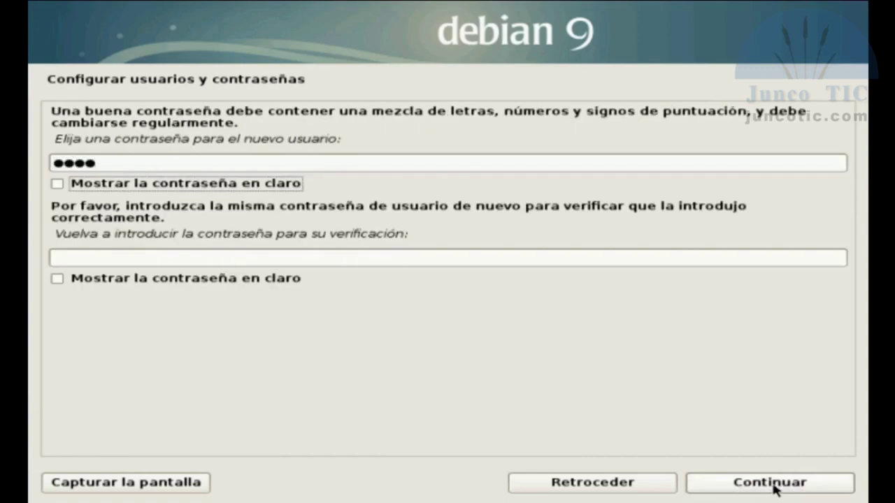
text(user)
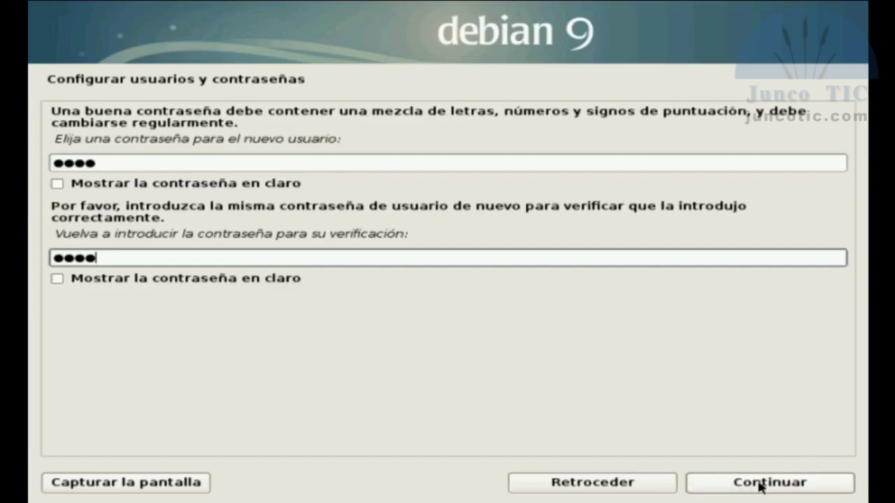
click(760, 487)
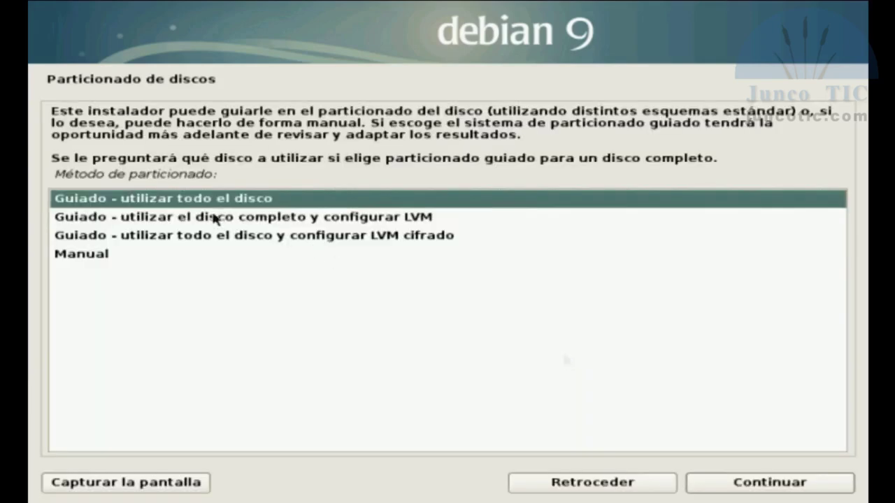
- Choose manual partitioning and select the 8.2 GB ext4 partition #1 on sda
click(84, 256)
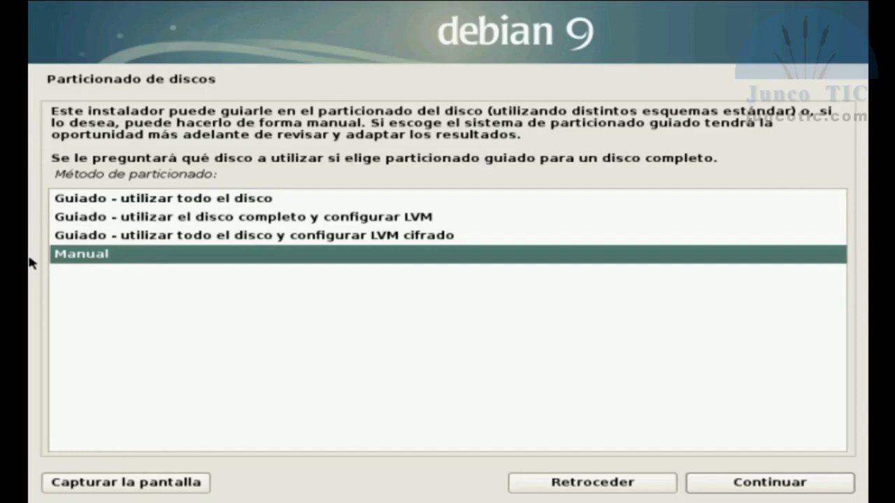
click(714, 482)
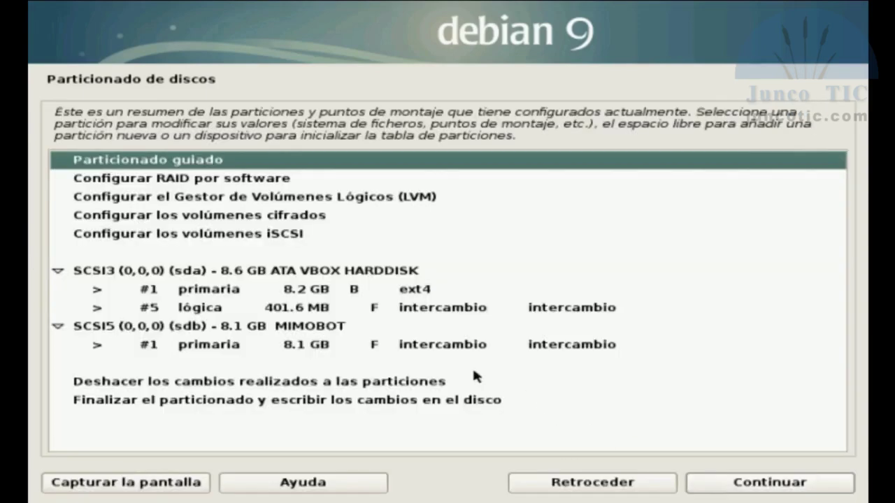
click(298, 271)
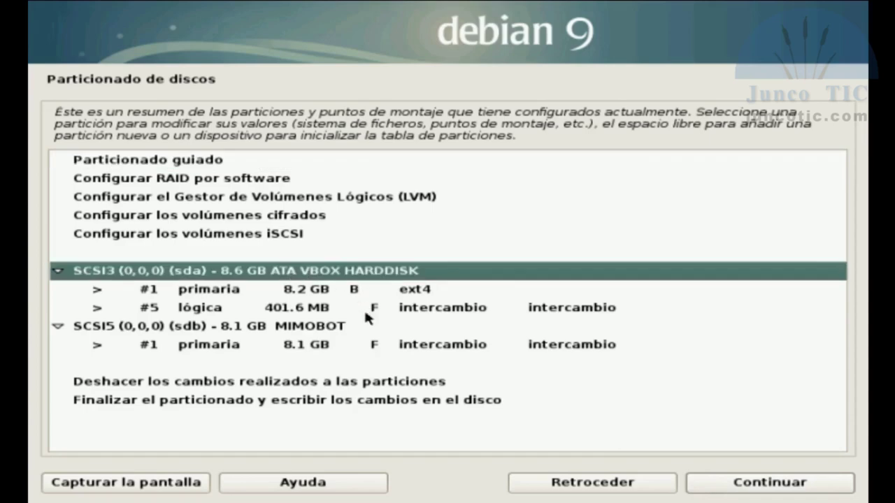
click(309, 328)
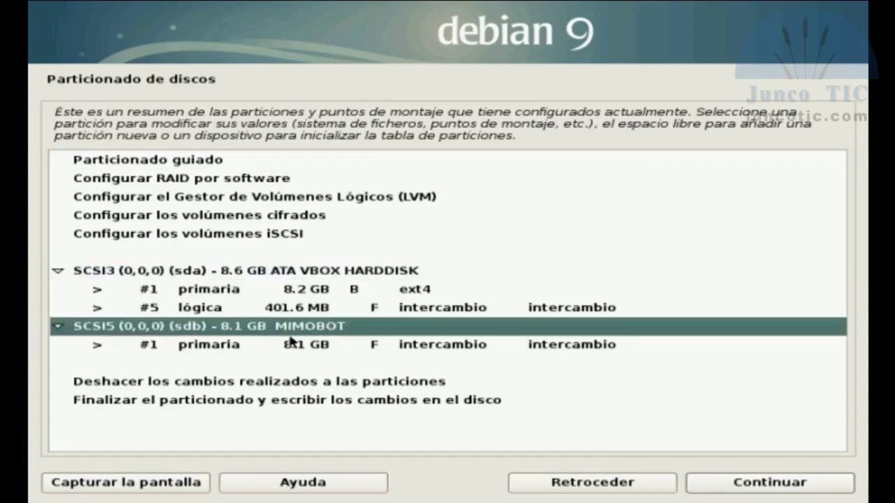
click(295, 292)
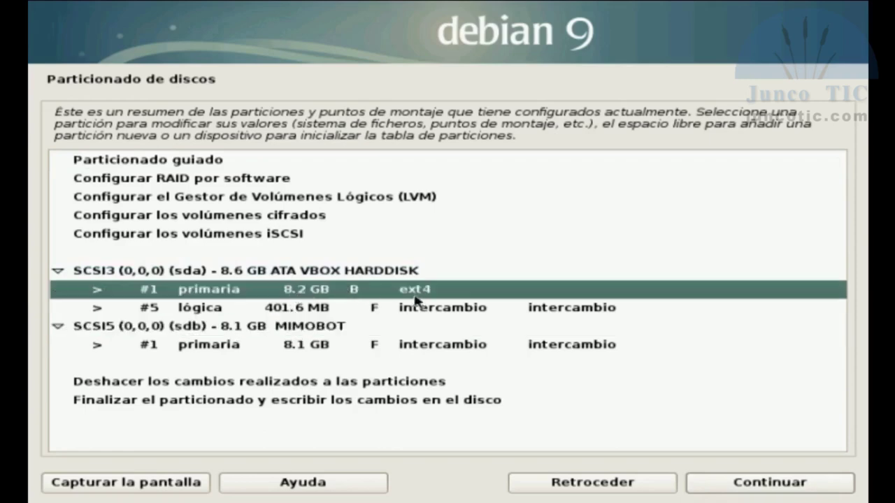
- Set sda's 8.2 GB ext4 partition #1 to not be used
double_click(317, 293)
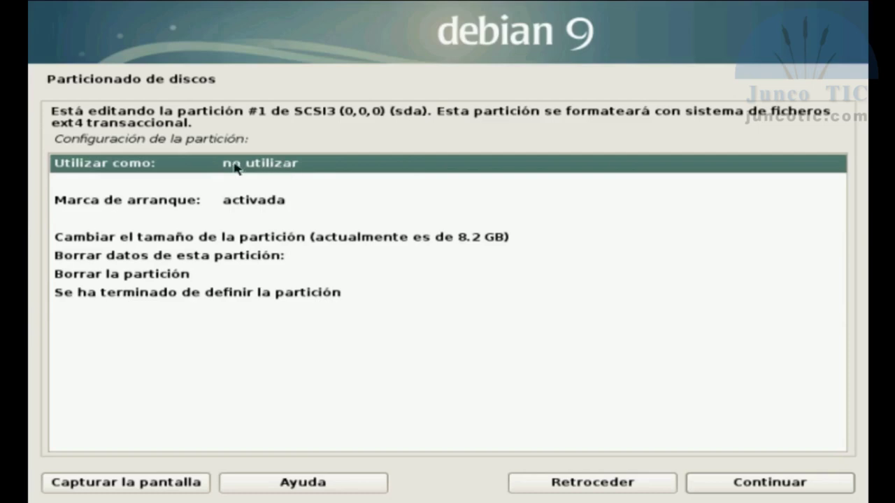
click(739, 481)
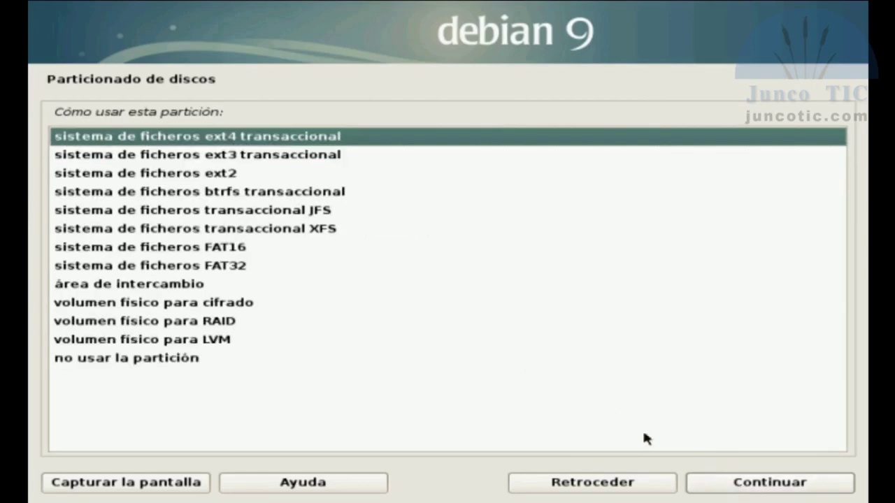
click(160, 357)
double_click(161, 362)
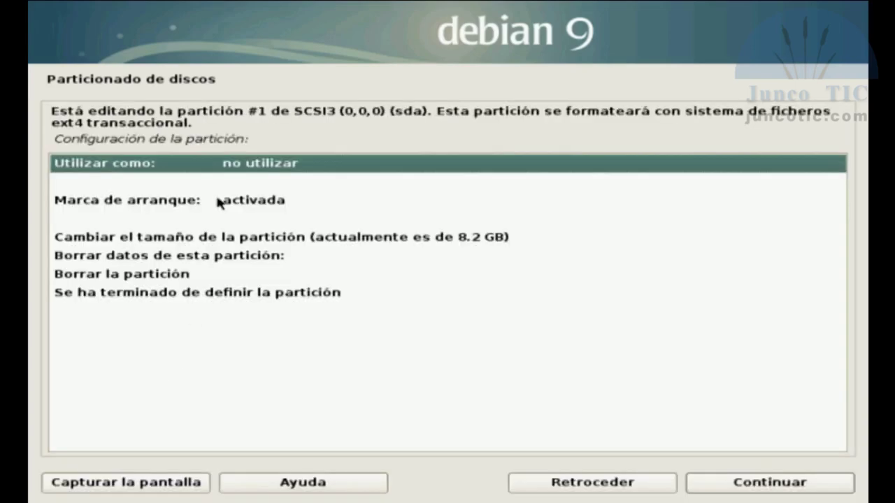
click(236, 297)
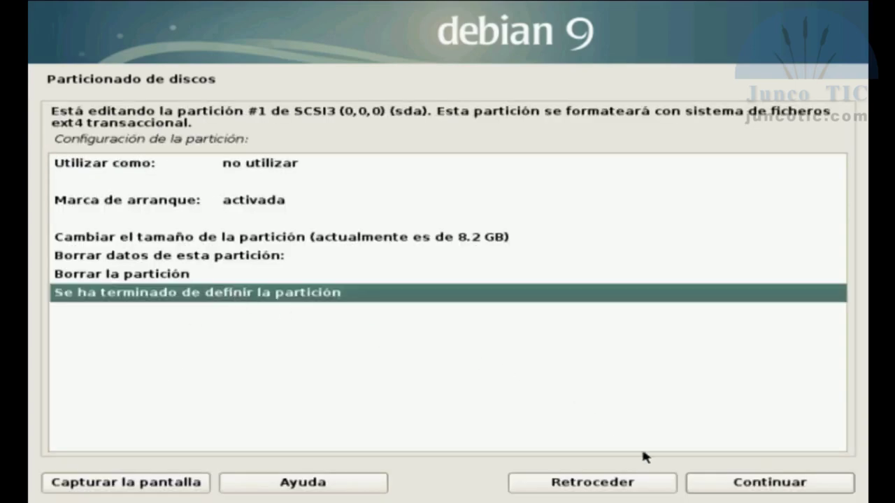
click(728, 487)
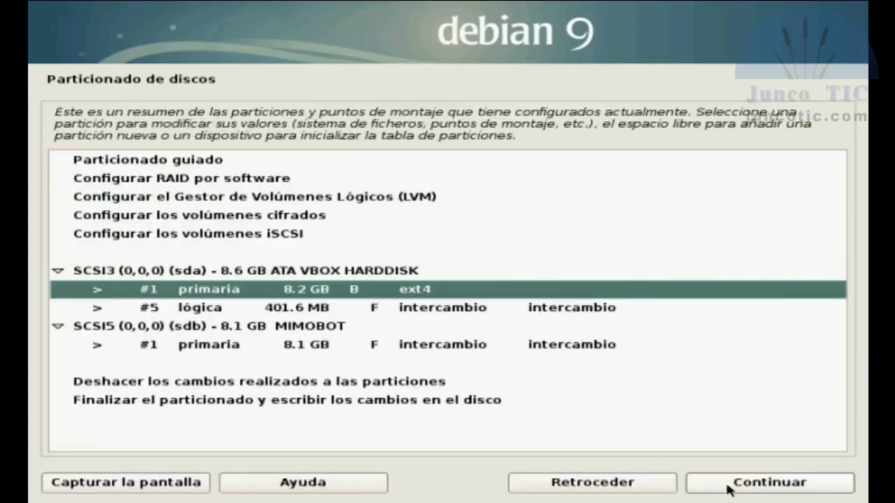
- Set sda's 401.6 MB swap partition #5 to not be used
click(295, 312)
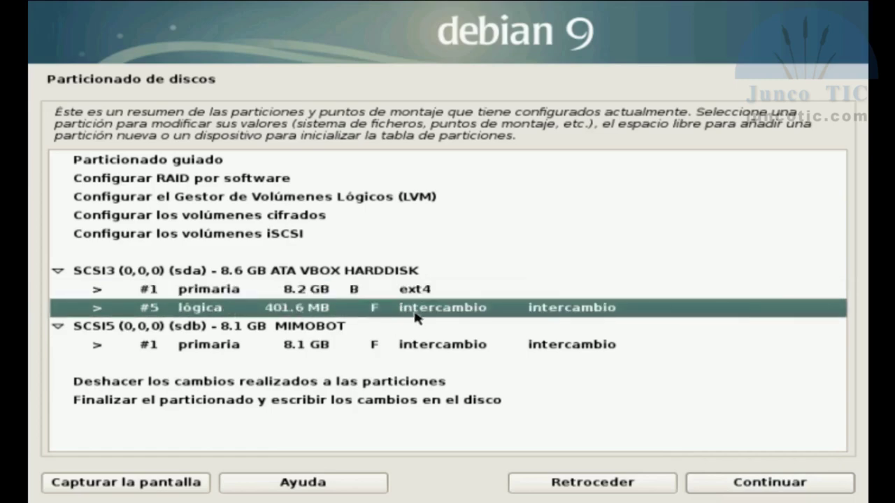
click(722, 487)
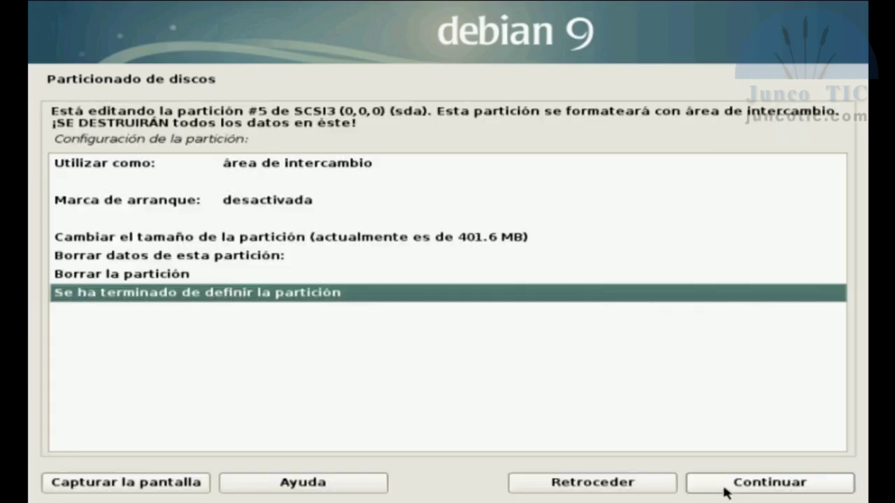
click(302, 167)
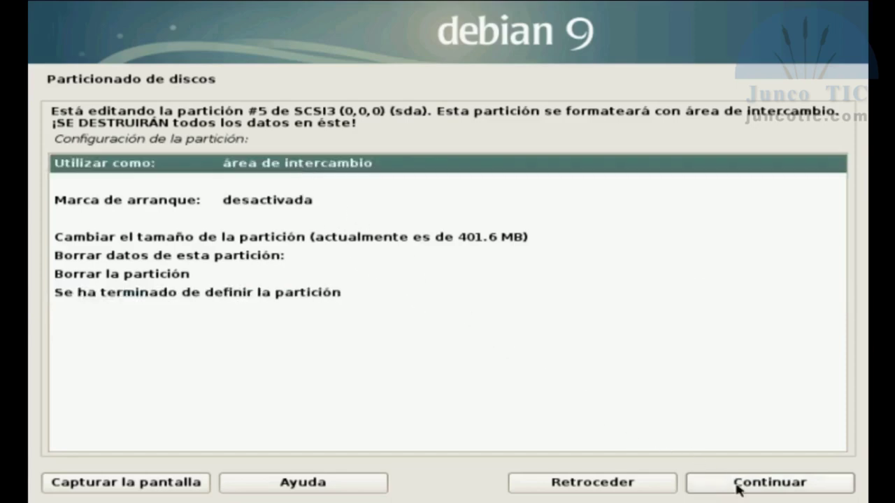
click(739, 485)
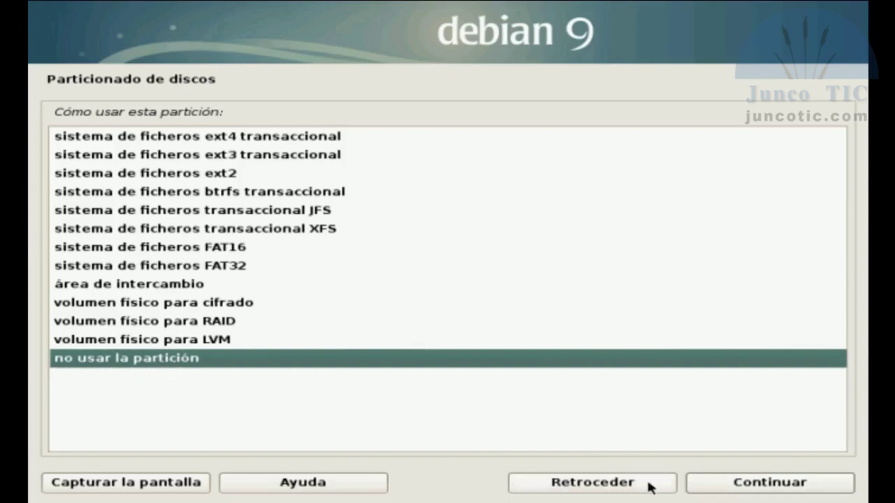
click(711, 482)
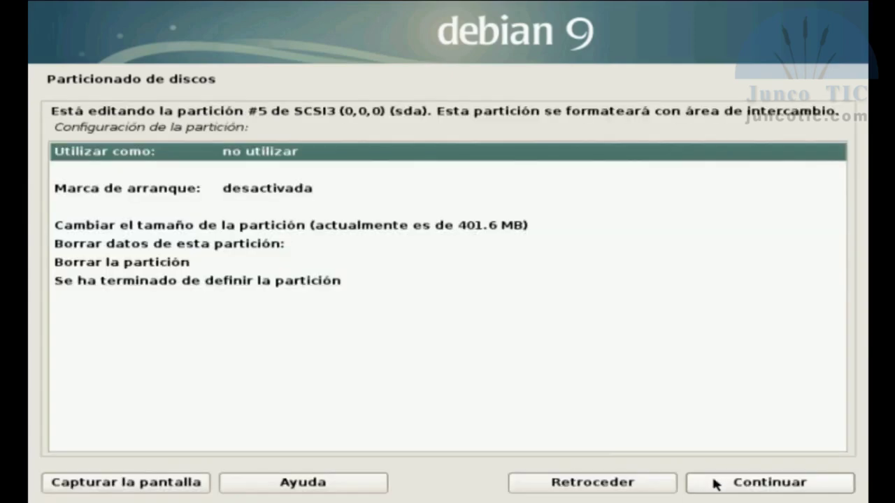
click(292, 284)
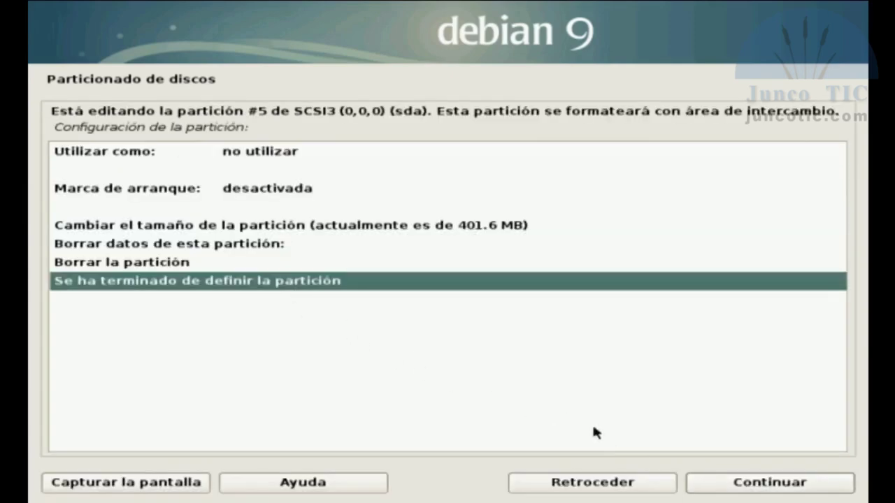
click(709, 486)
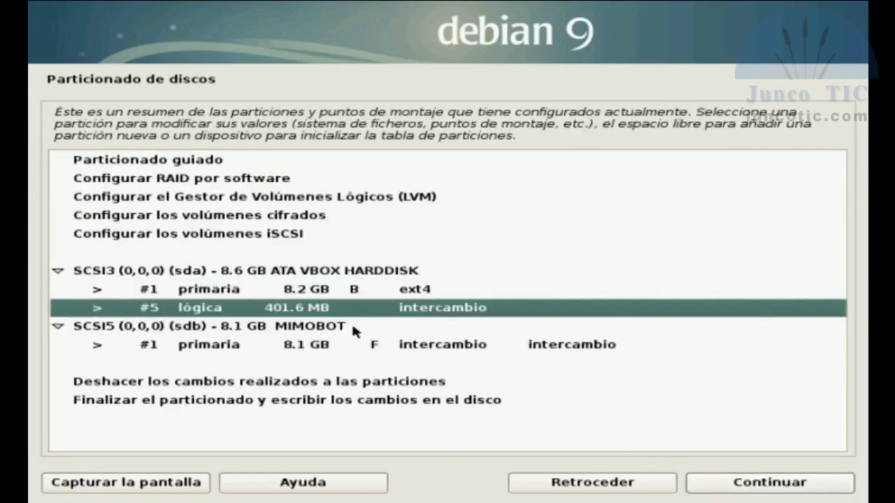
- Delete the 8.1 GB partition on the MIMOBOT sdb disk, leaving it as free space
click(305, 351)
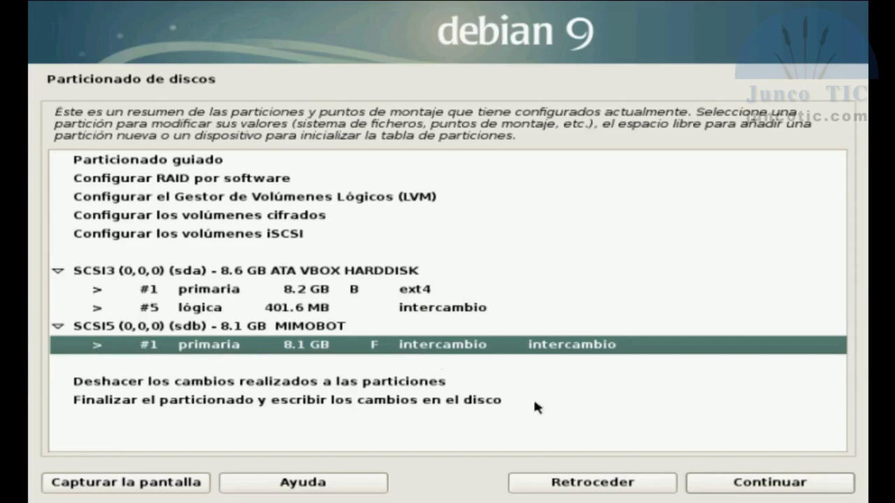
click(738, 488)
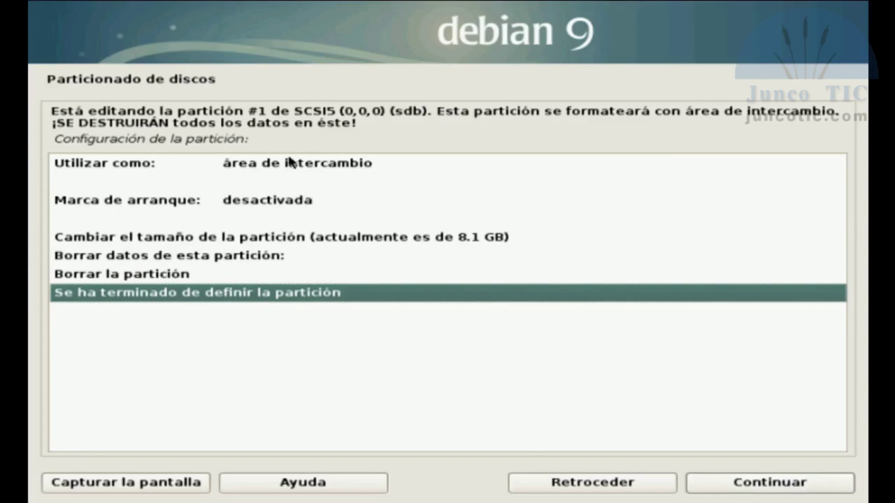
click(255, 166)
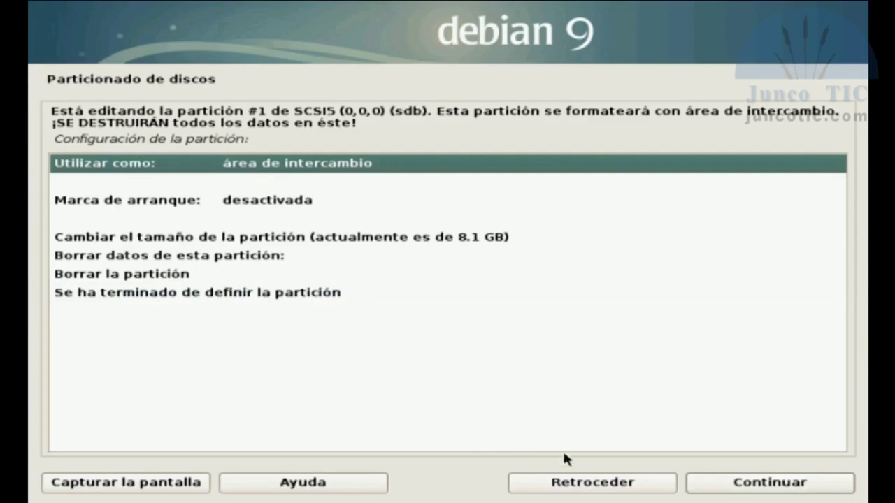
click(601, 482)
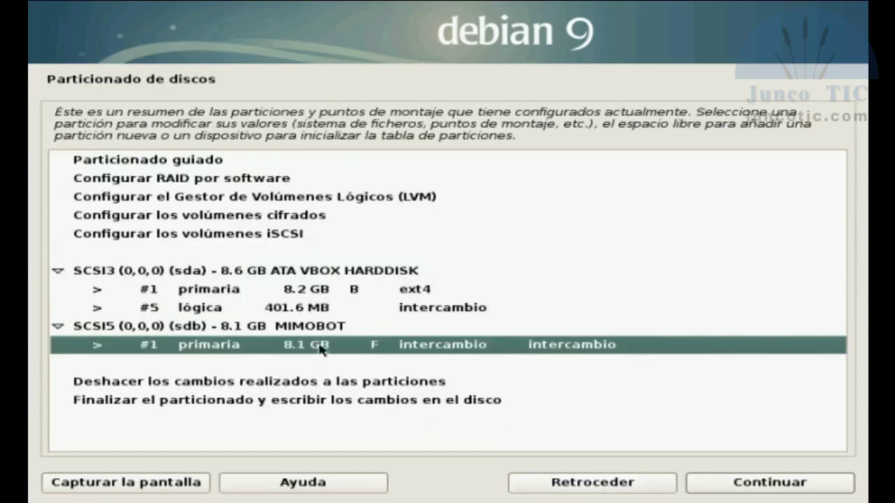
click(723, 490)
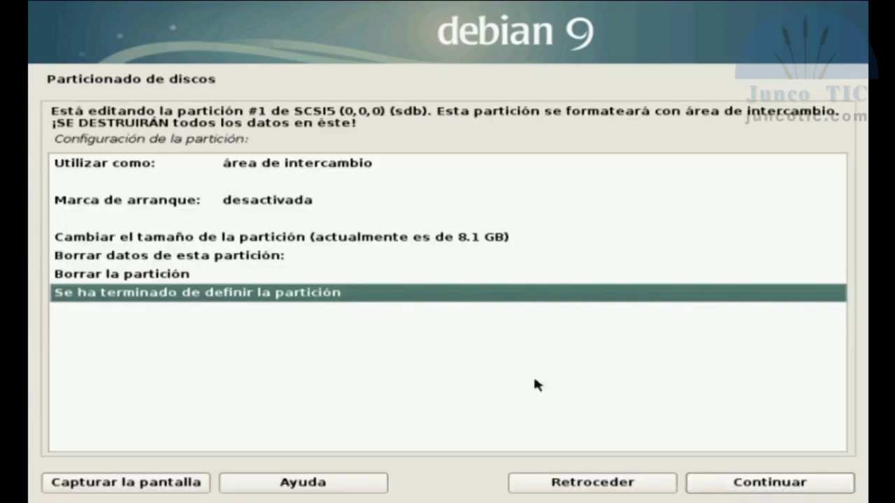
click(145, 278)
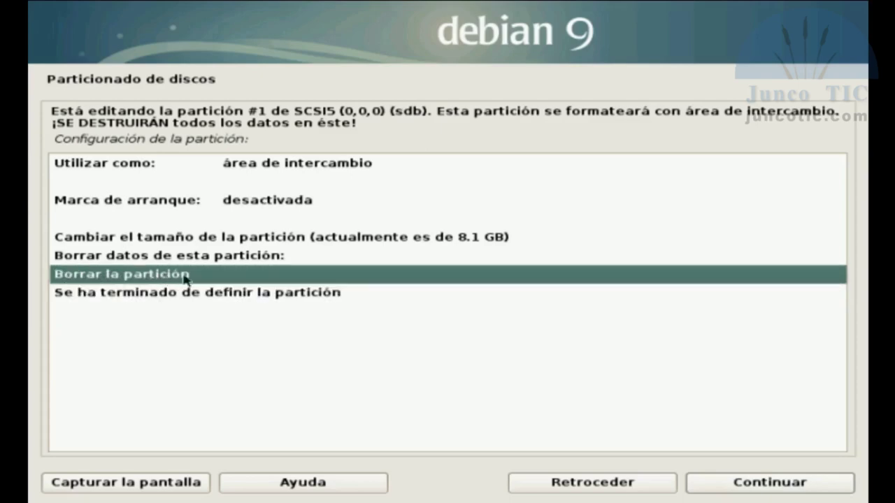
click(726, 485)
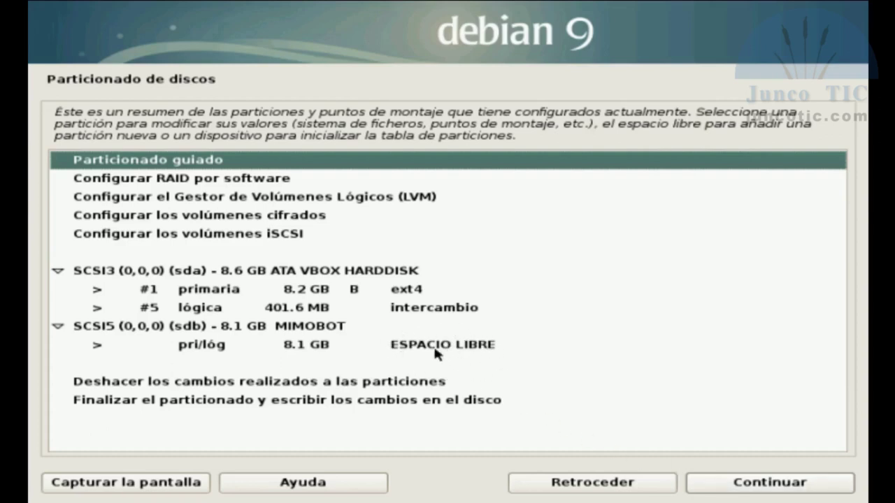
click(435, 351)
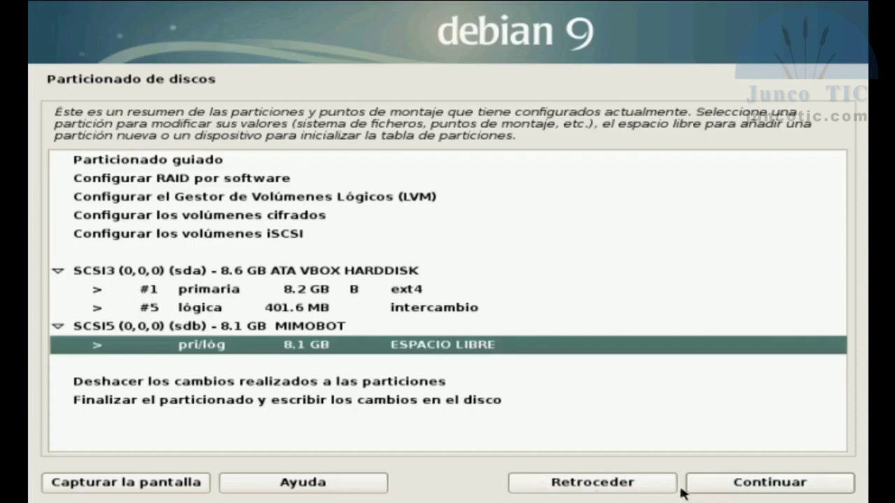
- Create a 1 GB primary partition at the beginning of the sdb free space
click(714, 487)
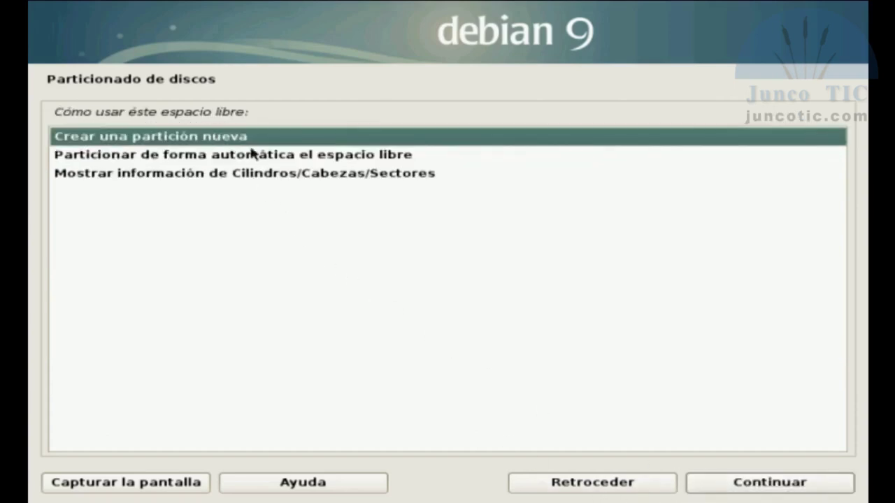
click(736, 489)
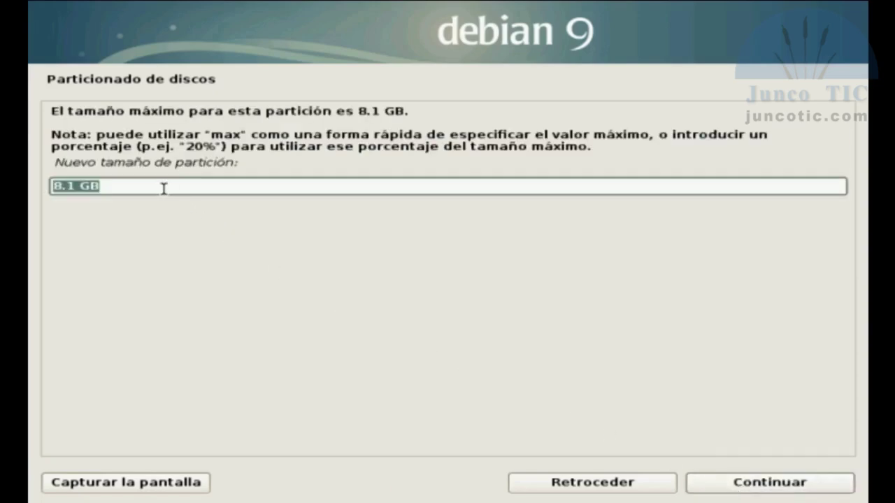
key(Left)
key(Delete)
key(Delete)
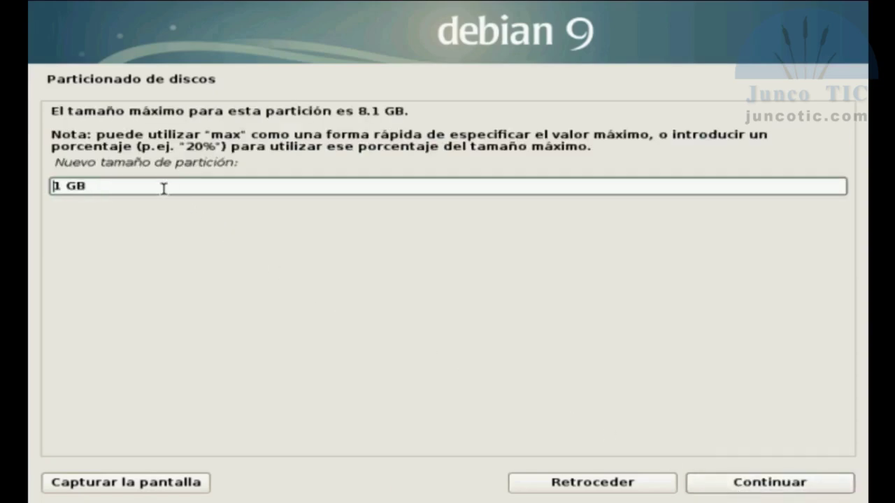
triple_click(95, 189)
click(115, 191)
click(764, 485)
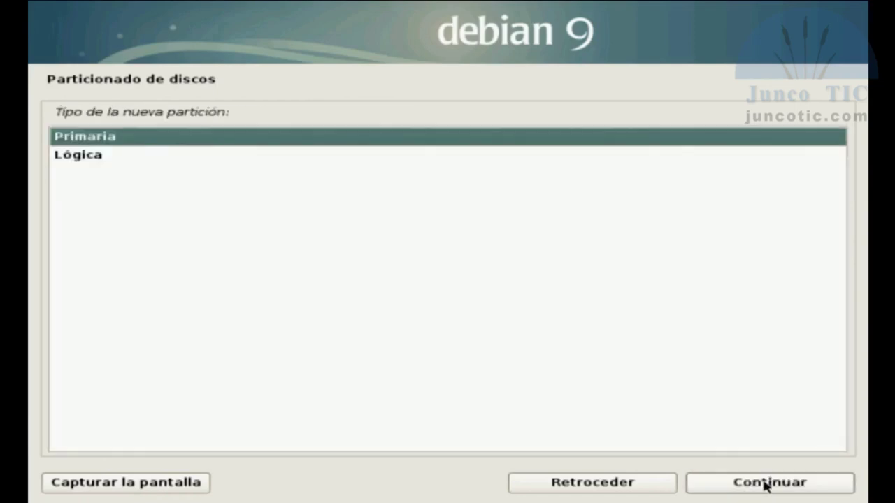
click(764, 485)
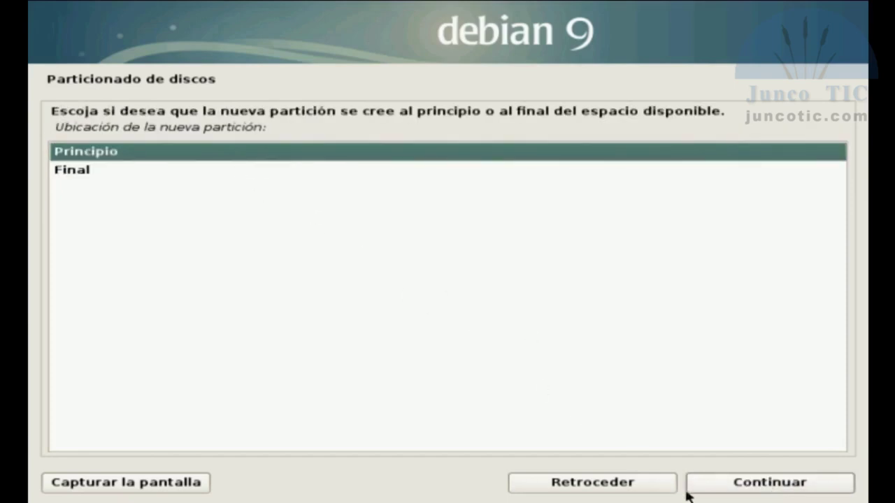
click(728, 493)
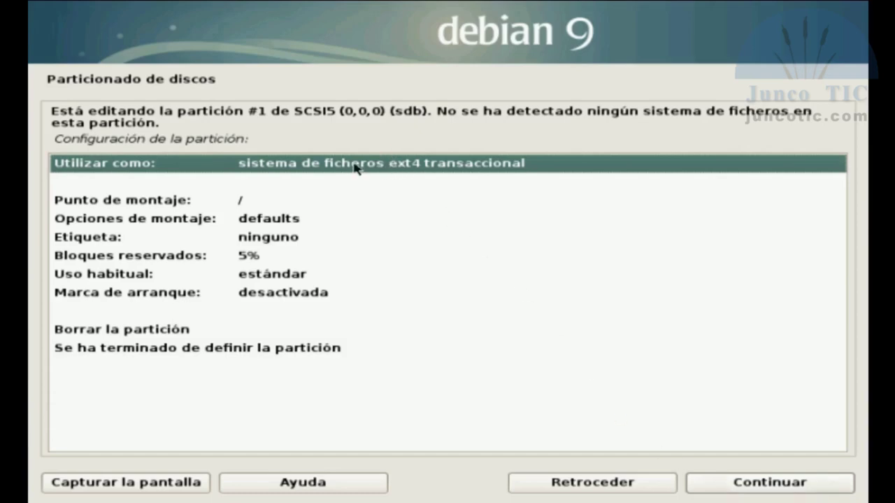
- Use the new sdb partition as swap area and finish defining it
click(732, 485)
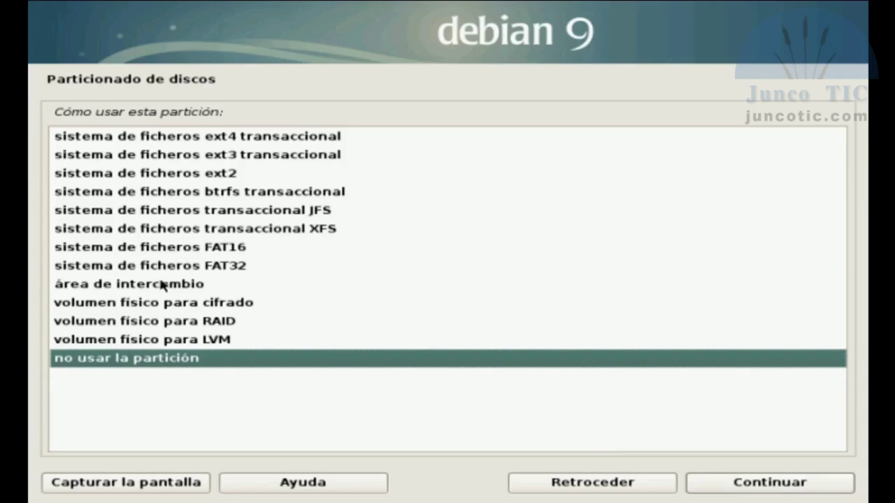
click(151, 285)
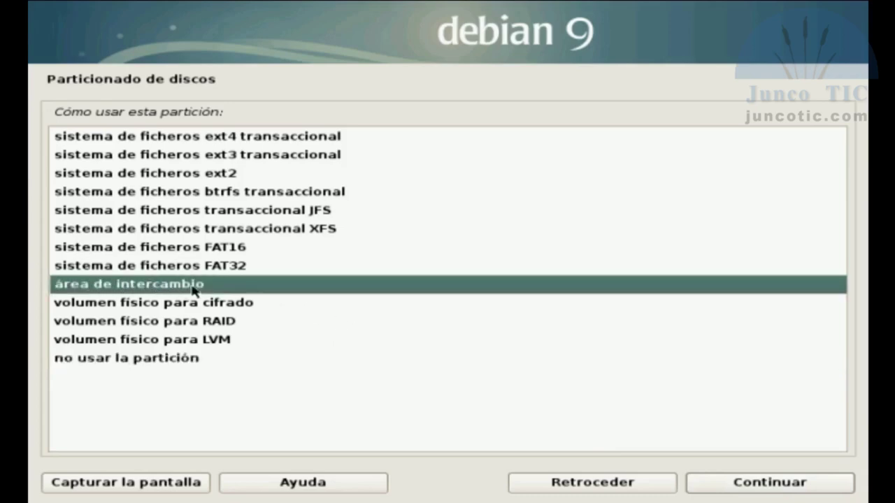
click(724, 485)
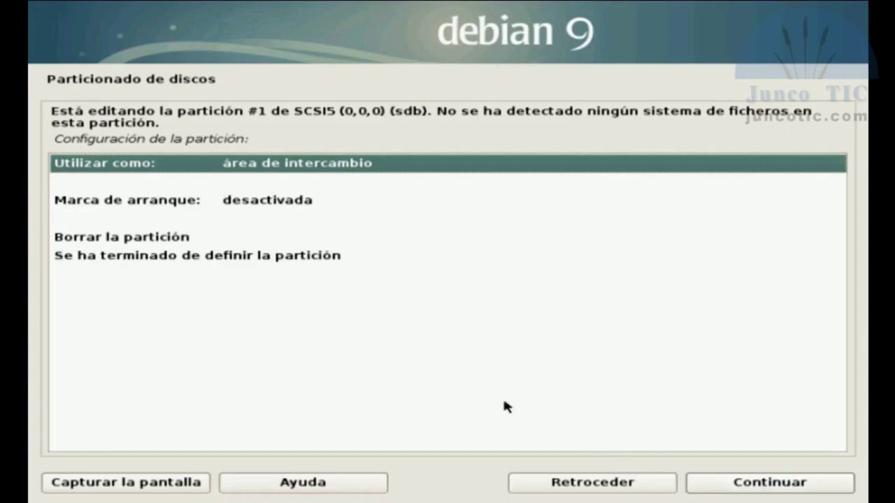
click(245, 262)
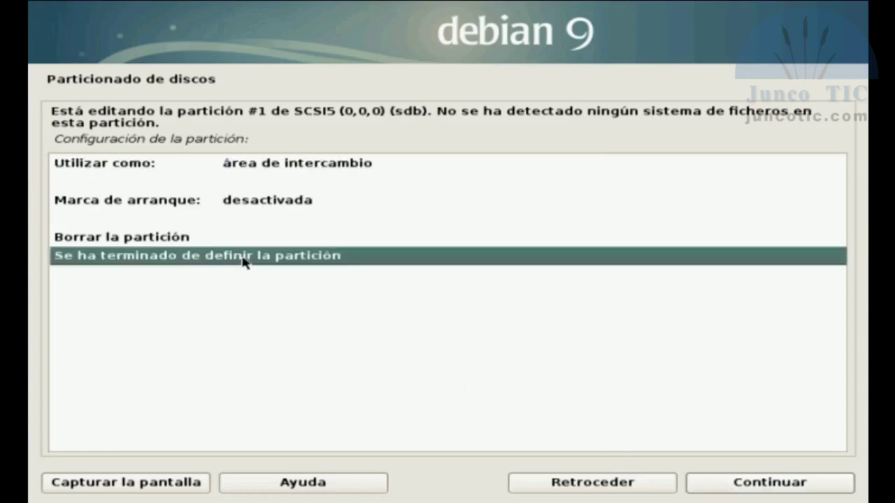
click(727, 487)
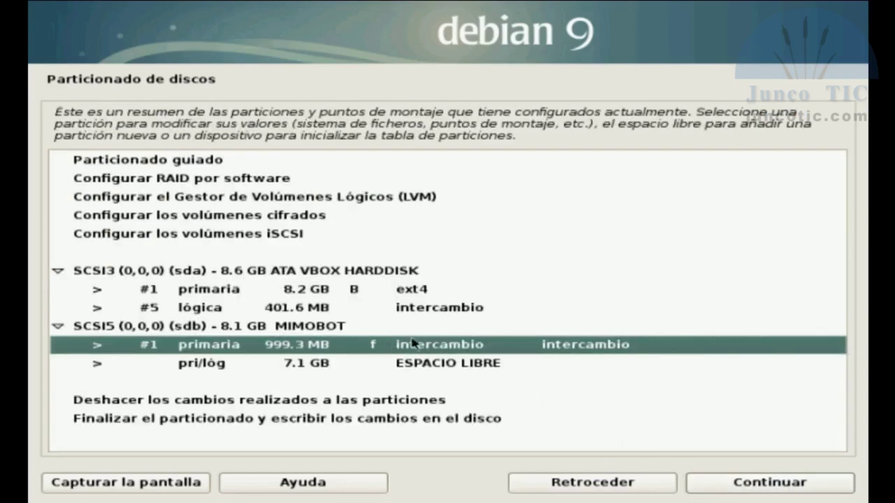
- Create a primary partition from the sdb free space, keeping the full 7.1 GB size
click(397, 368)
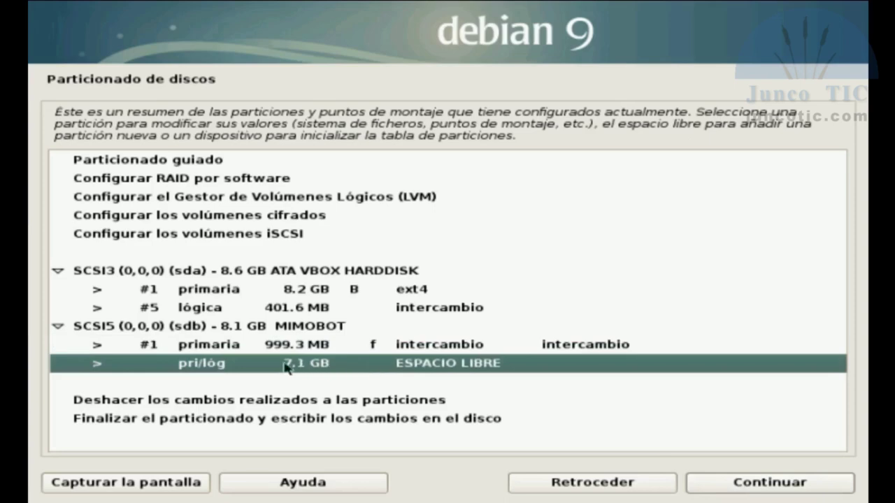
click(731, 487)
click(213, 143)
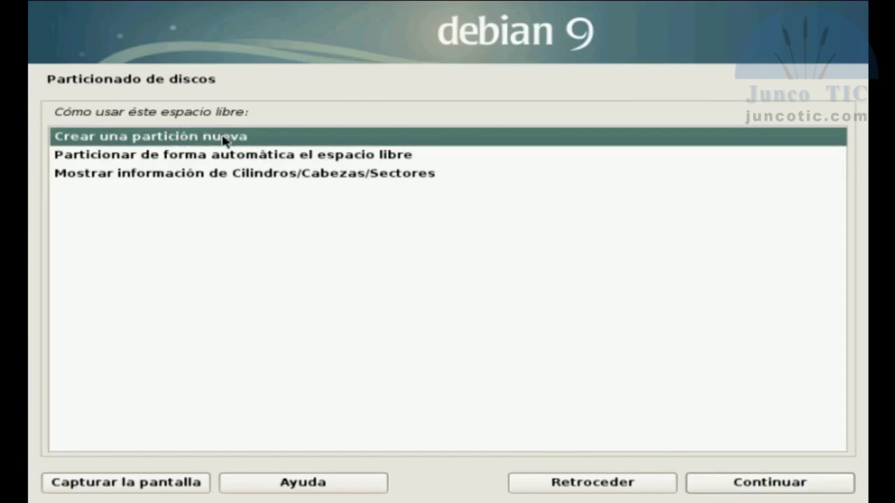
click(714, 483)
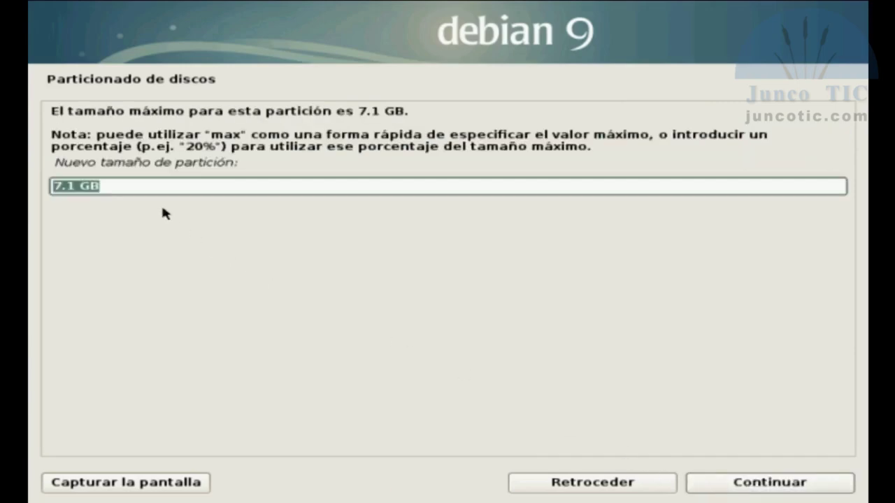
click(124, 185)
drag(133, 186, 59, 187)
click(735, 488)
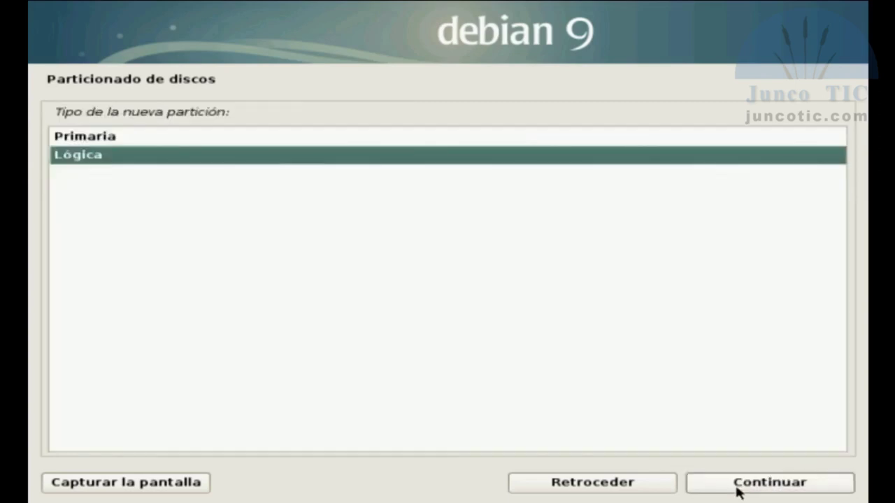
click(108, 137)
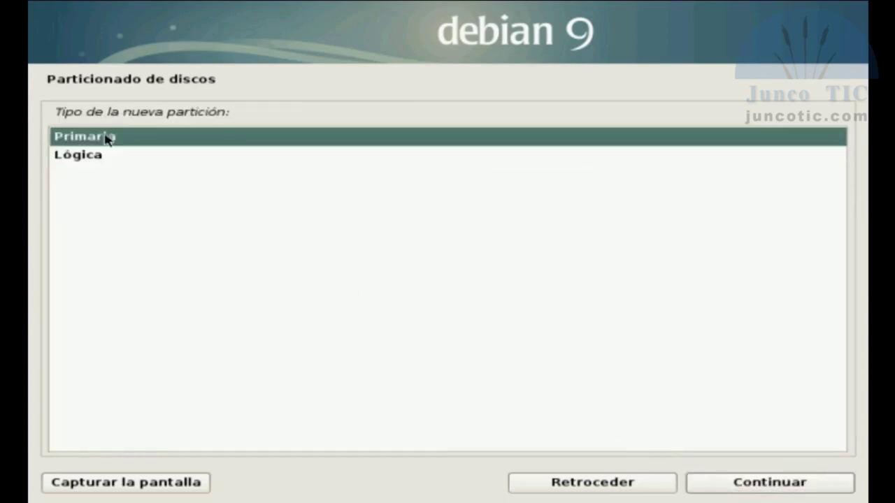
click(148, 160)
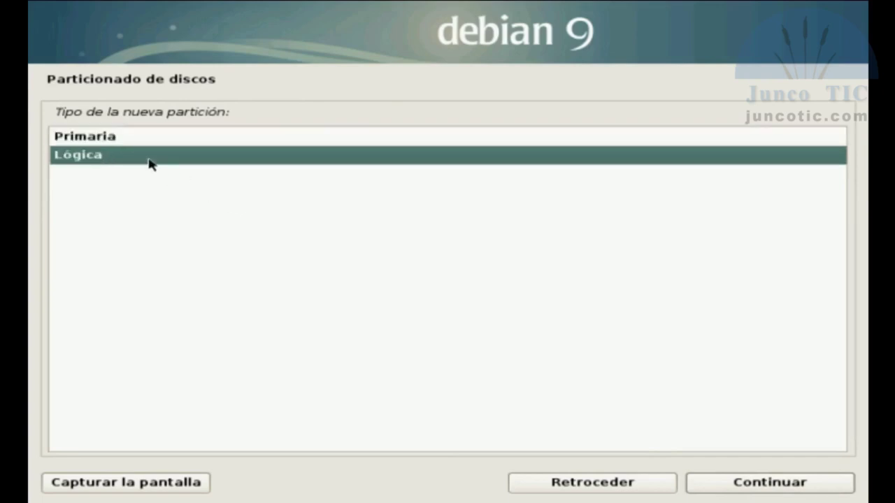
click(123, 140)
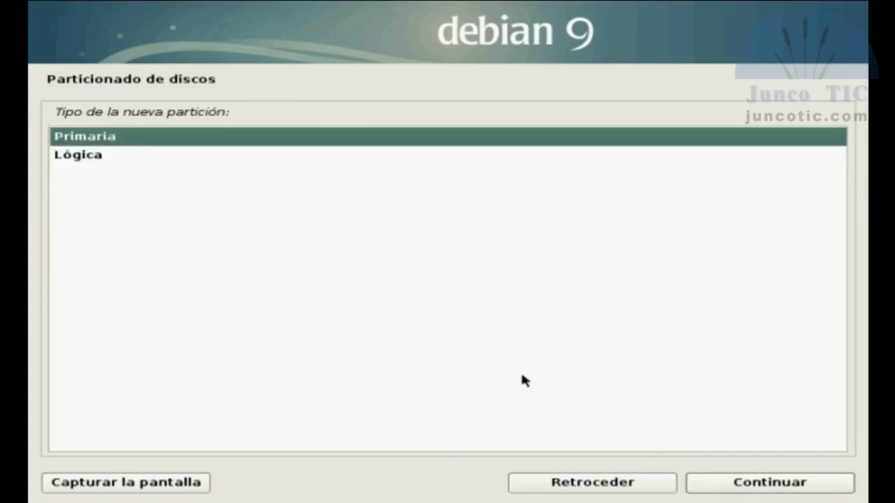
click(740, 484)
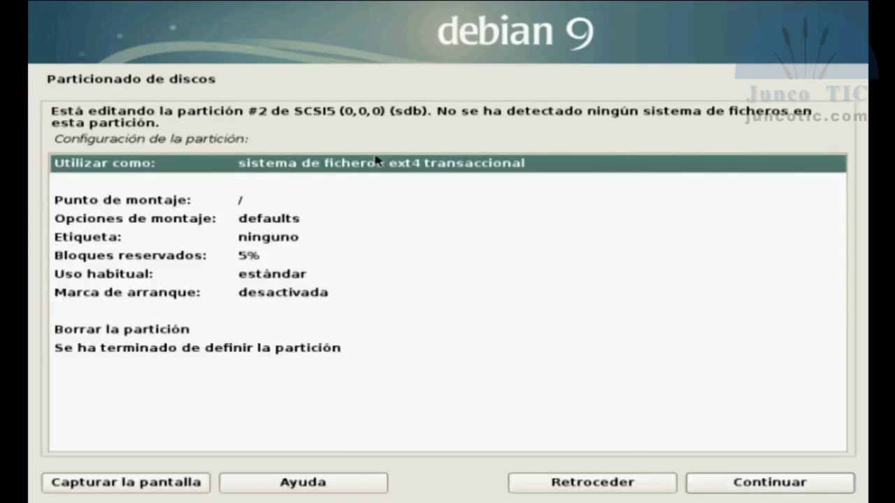
- Enable the noatime and nodiratime mount options for the root partition
click(253, 201)
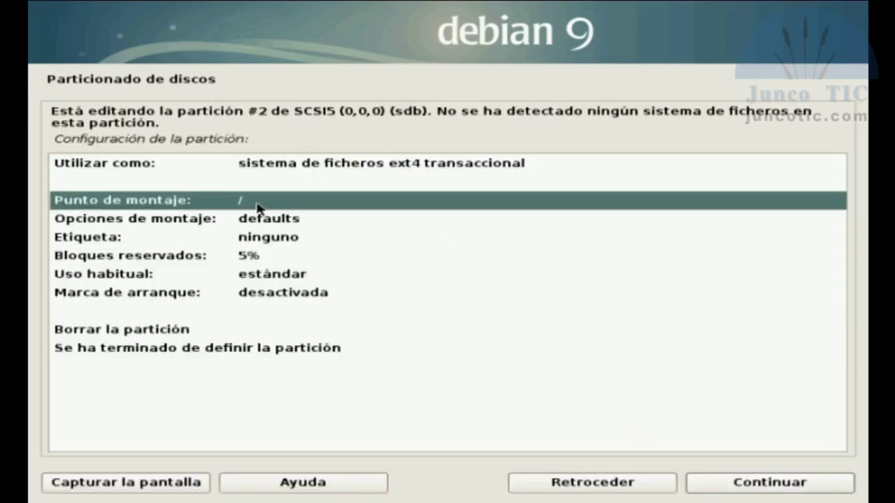
click(273, 222)
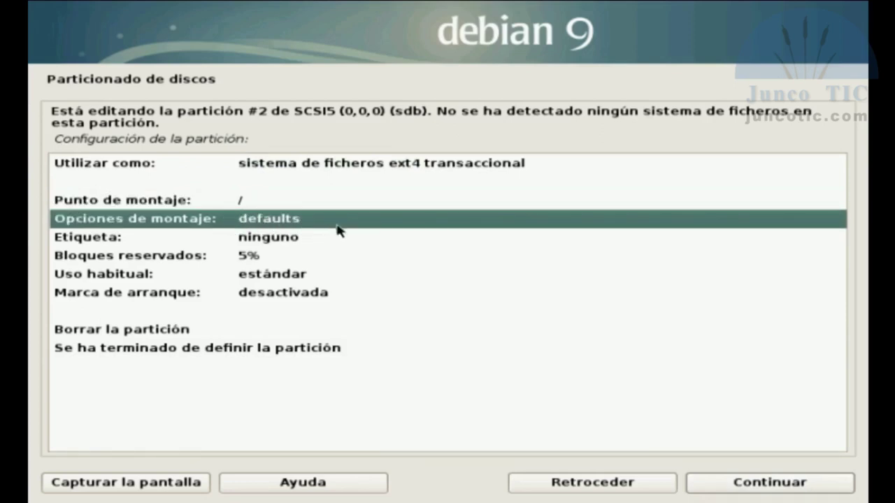
click(725, 485)
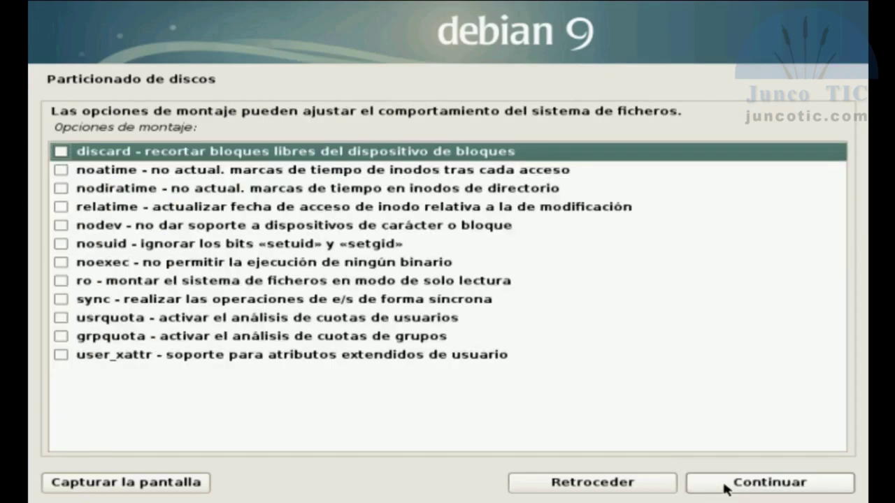
click(60, 171)
click(62, 189)
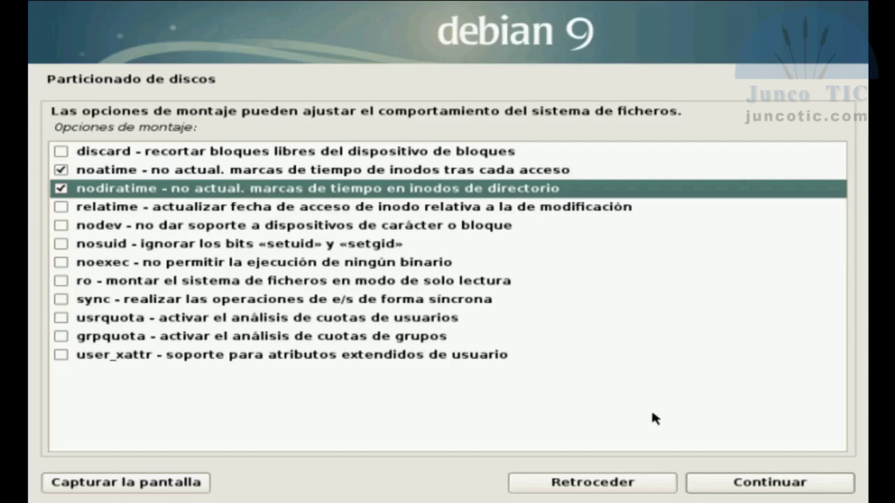
click(755, 488)
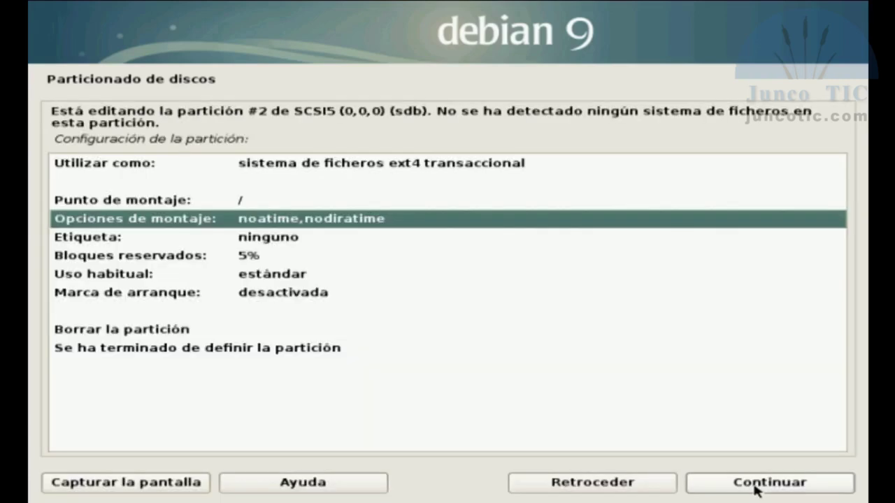
- Change the partition's reserved blocks from 5% to 1%
click(256, 258)
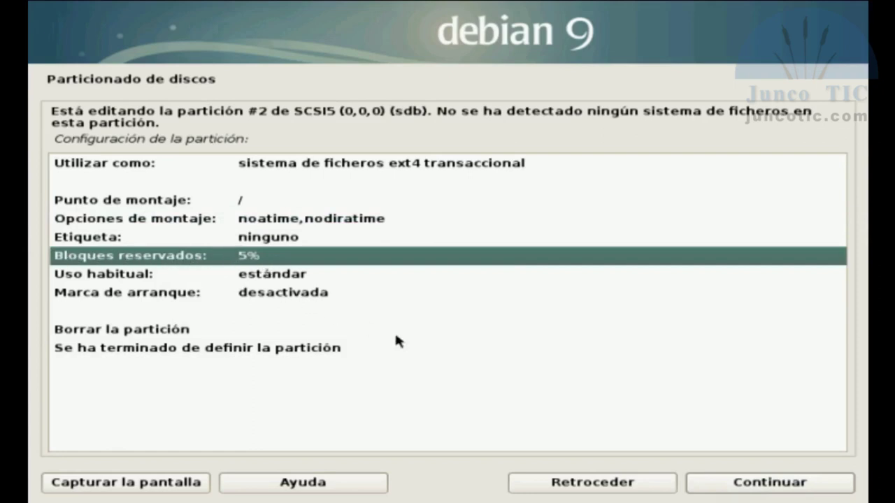
click(724, 483)
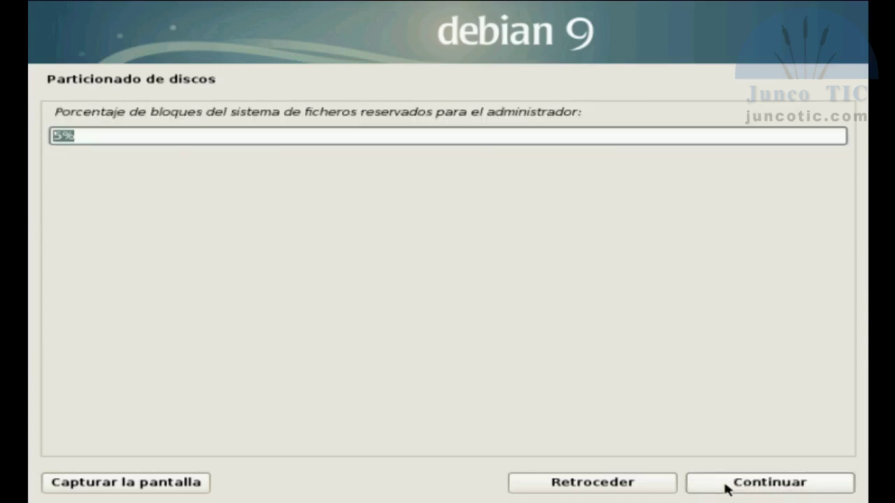
click(114, 138)
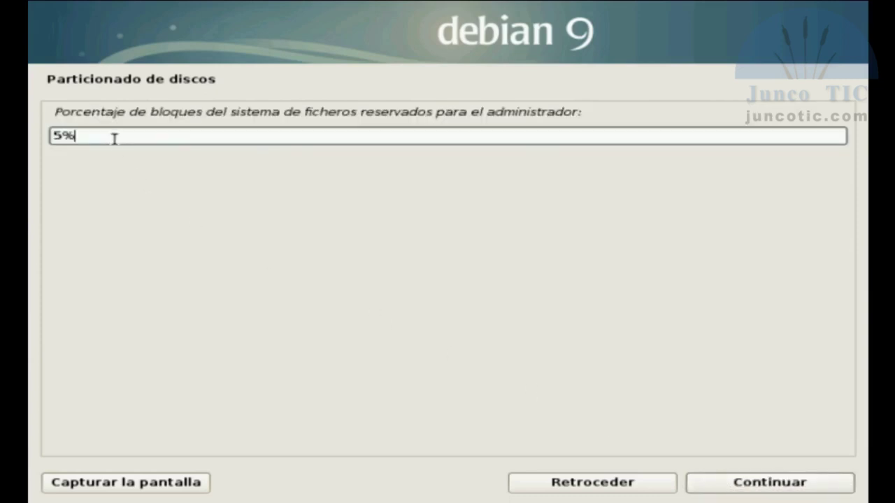
key(Left)
key(BackSpace)
text(1)
click(771, 488)
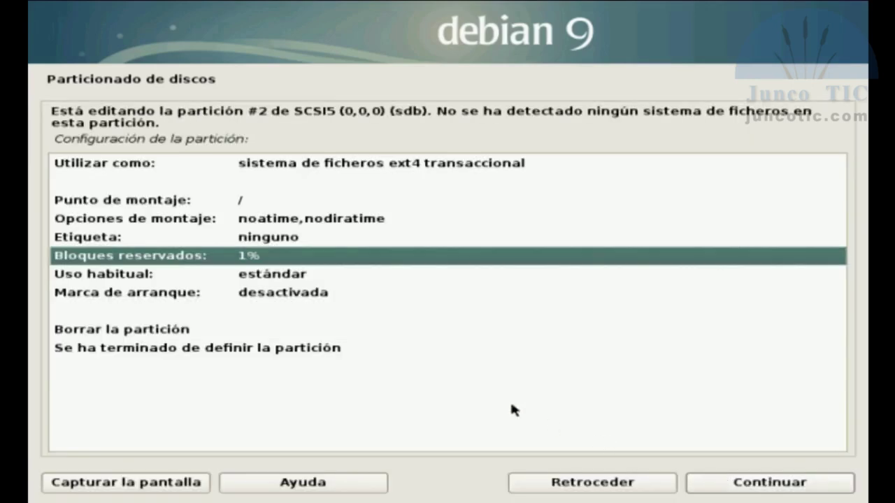
- Finish defining the root partition and return to the partition summary
click(121, 274)
click(262, 298)
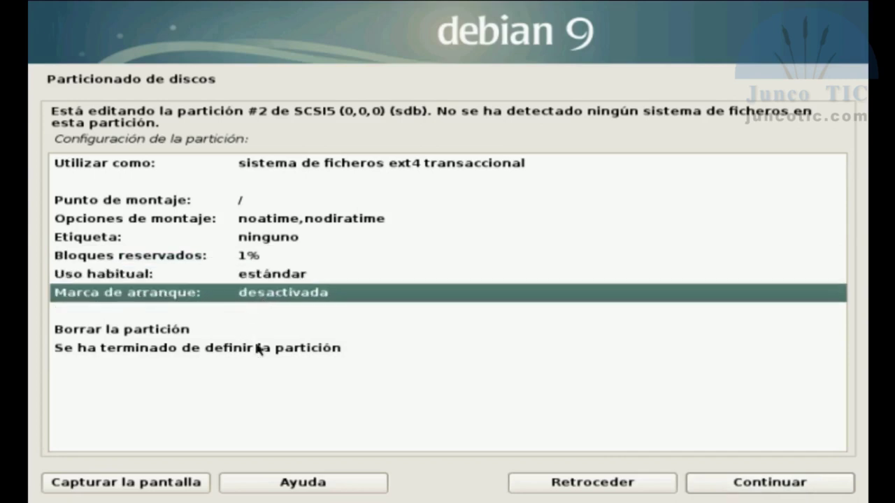
click(285, 351)
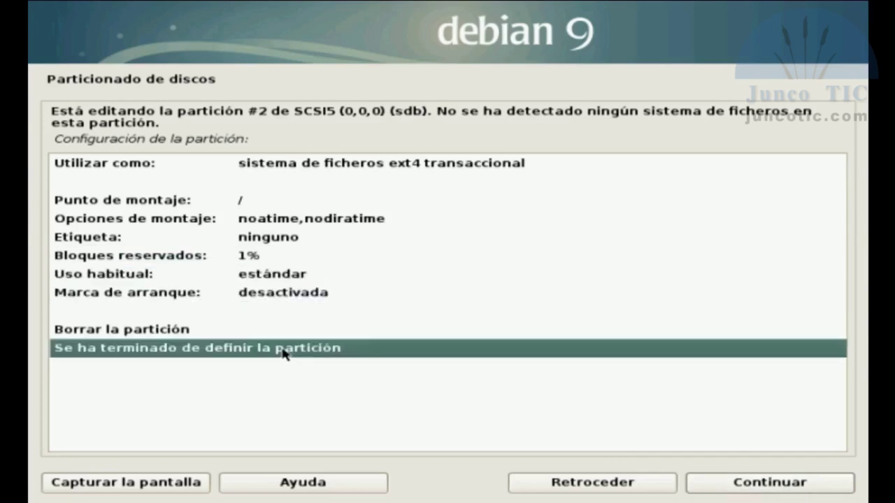
click(733, 486)
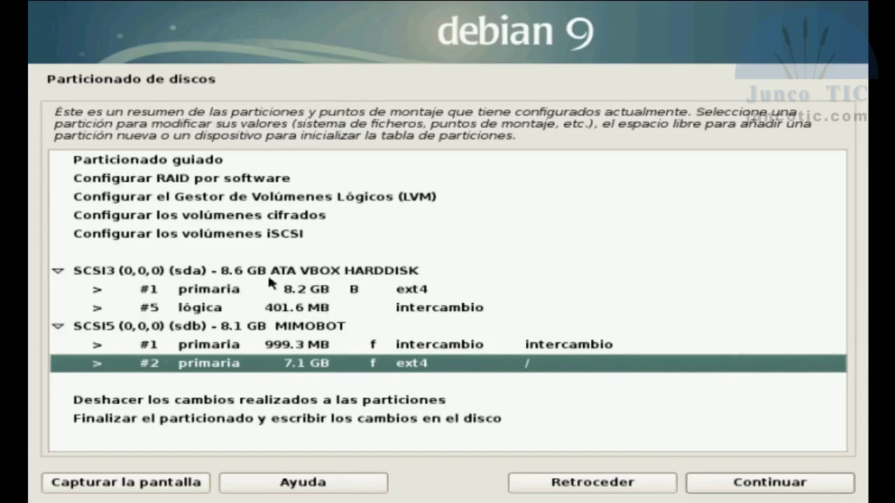
- Review the sda ext4 and swap partitions, then choose to finish partitioning and write changes
click(287, 292)
click(290, 309)
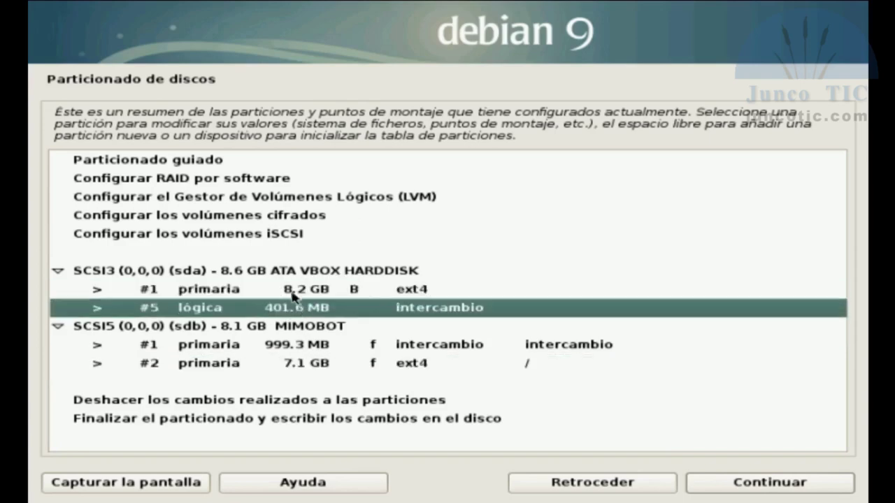
click(292, 290)
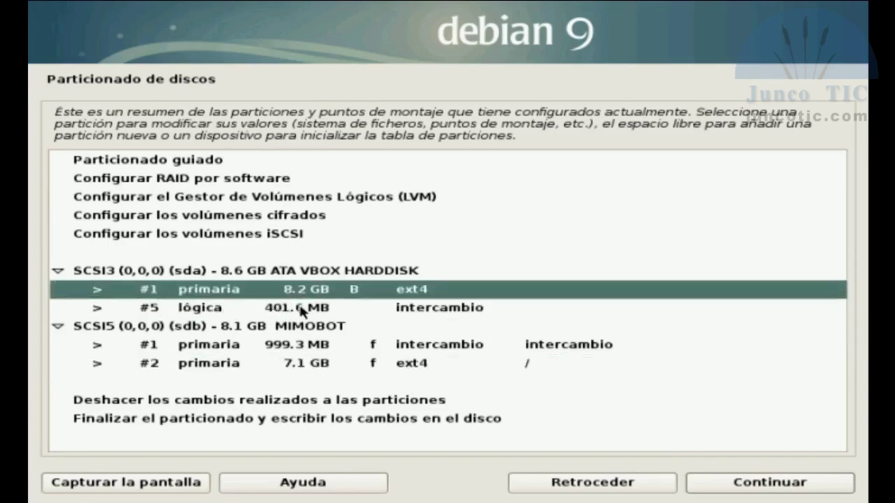
click(315, 310)
click(310, 293)
click(281, 272)
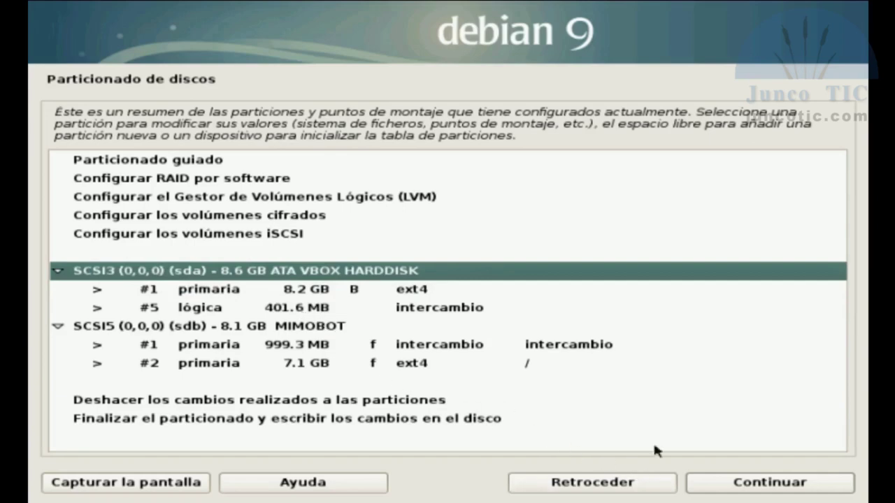
click(492, 421)
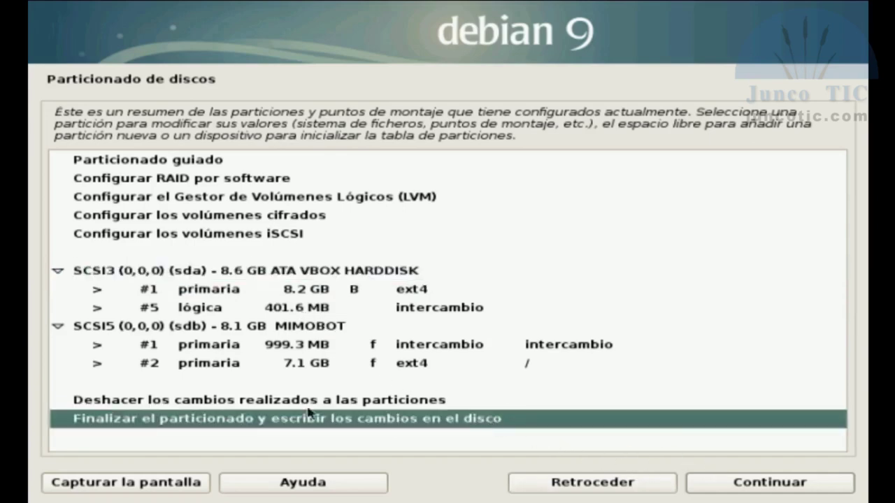
click(713, 492)
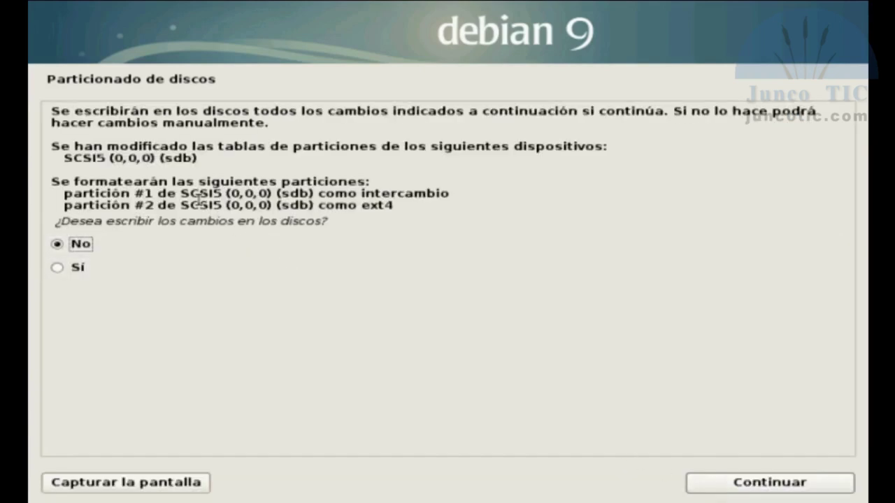
- Answer Sí to writing sdb partition #1 as swap and #2 as ext4
drag(158, 193, 451, 215)
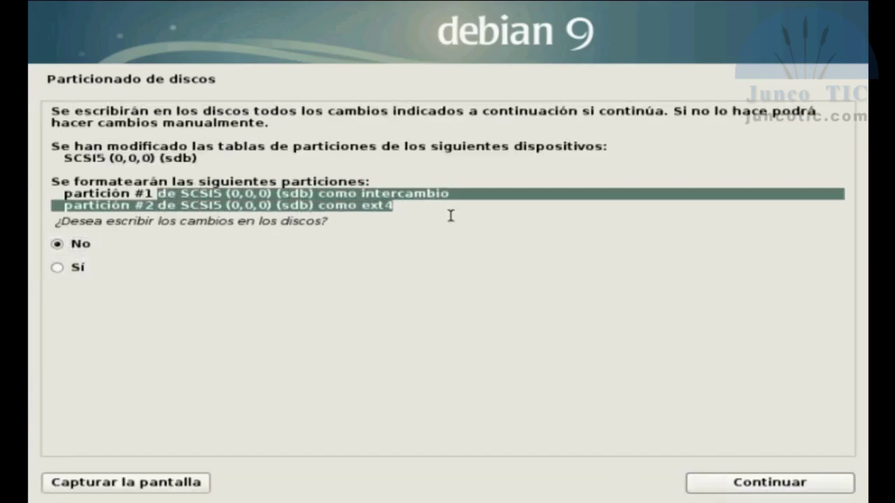
click(55, 269)
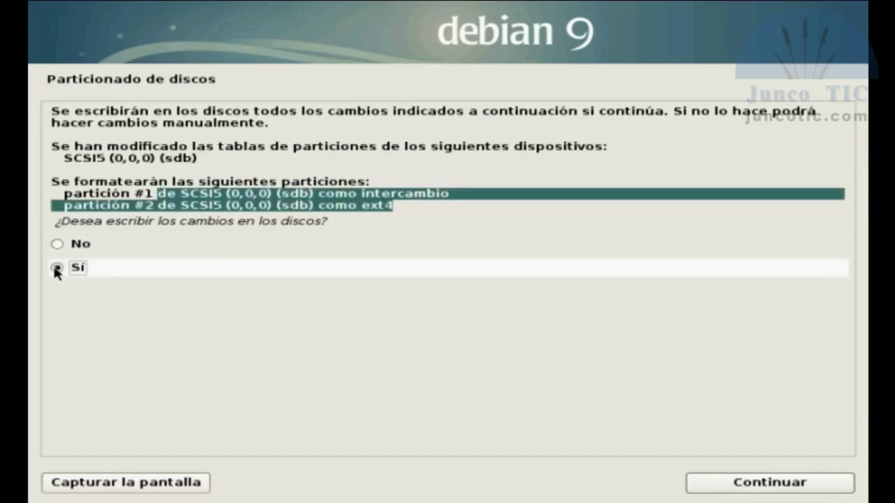
click(750, 488)
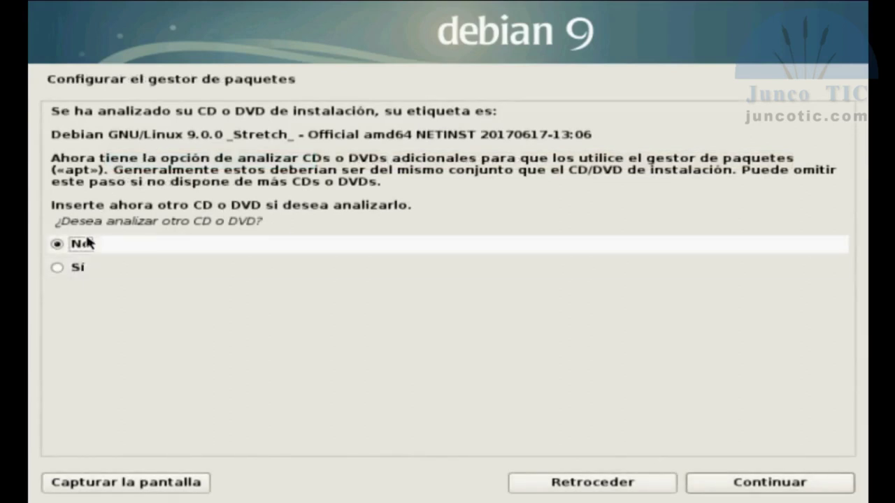
- Get past the CD/DVD scan prompts, answering No to scanning another disc
click(75, 270)
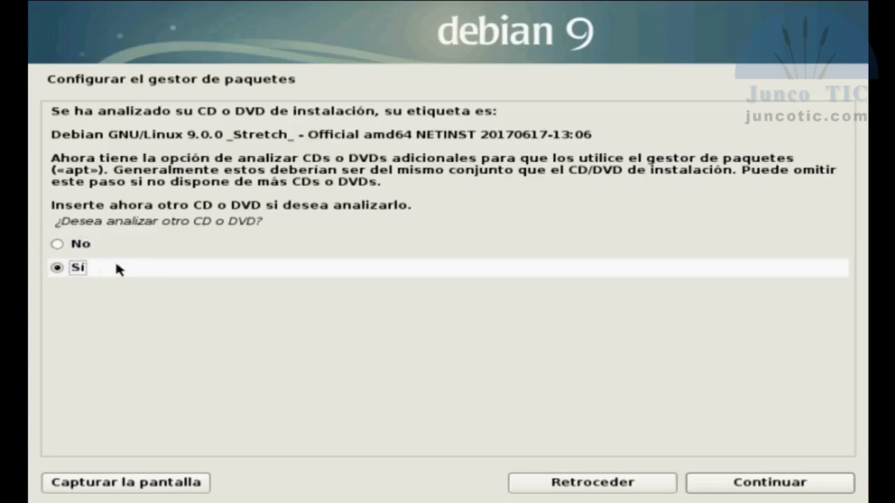
click(742, 487)
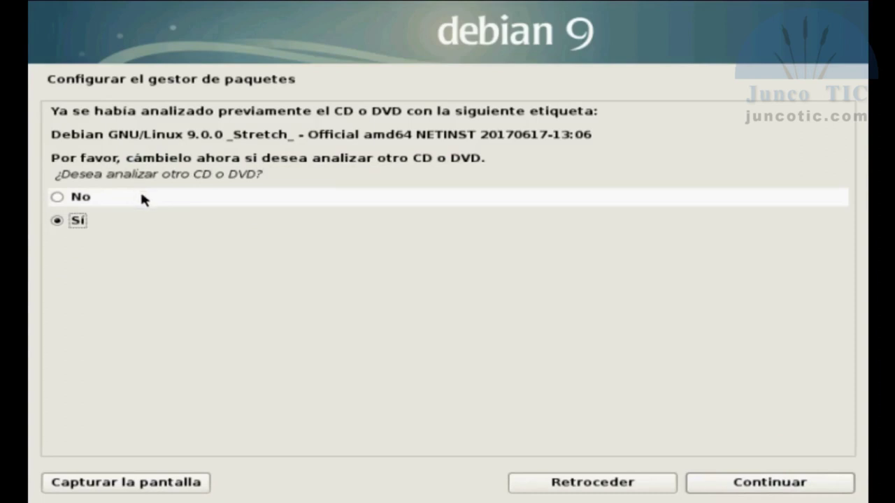
click(83, 199)
click(723, 486)
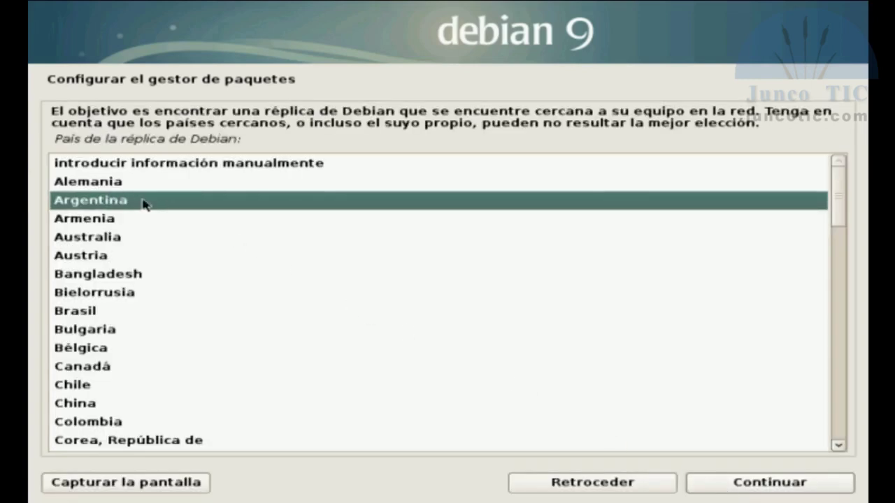
- Keep Argentina as the mirror country and select the ftp.ccc.uba.ar mirror
click(713, 488)
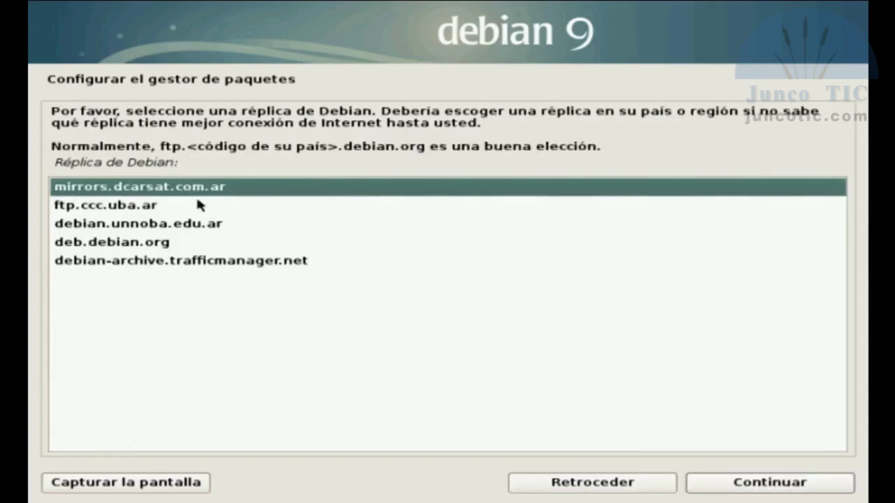
click(114, 210)
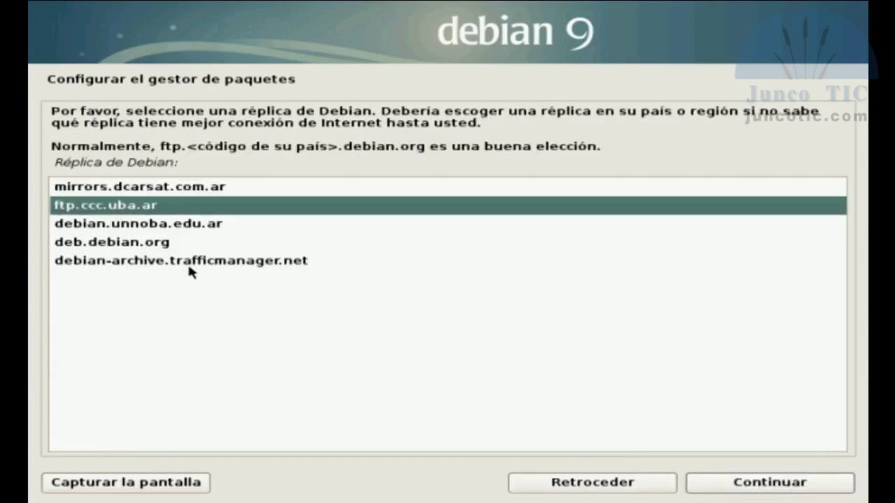
click(716, 489)
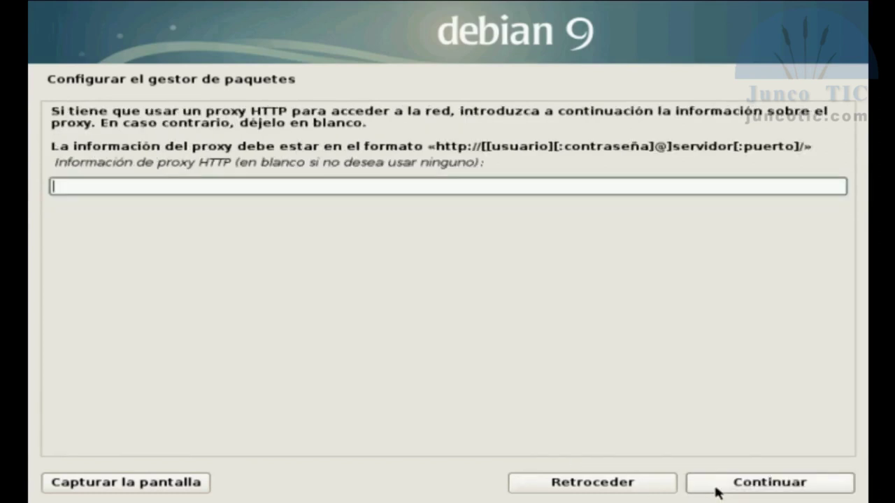
- Continue with the HTTP proxy field left blank
click(716, 489)
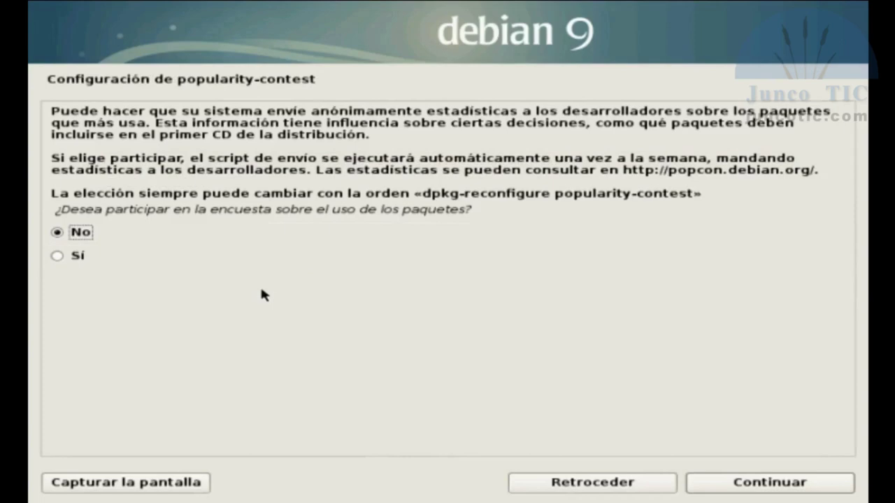
- Answer Sí to participating in the popularity-contest package survey
click(107, 256)
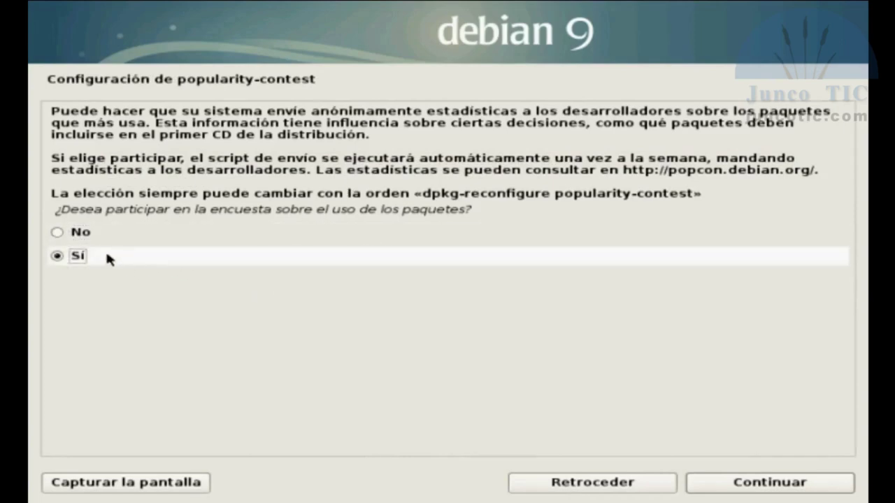
click(770, 485)
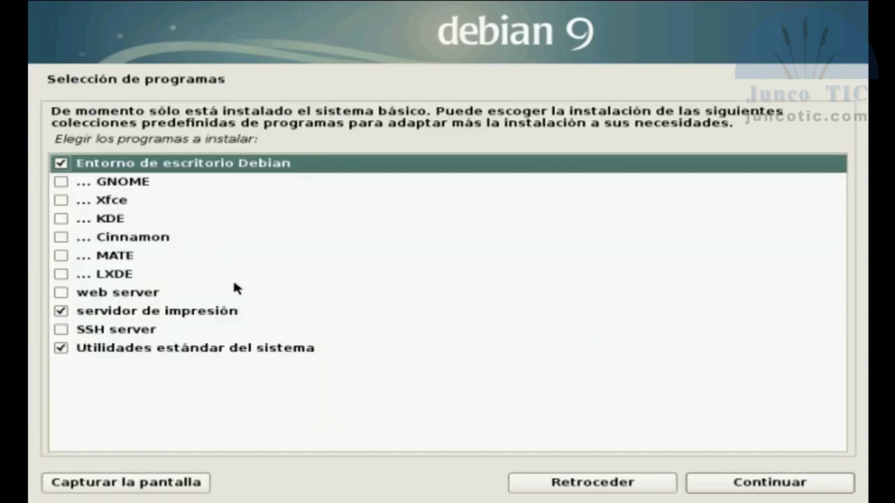
- Tick LXDE, untick the print server, and install the selected software
click(61, 273)
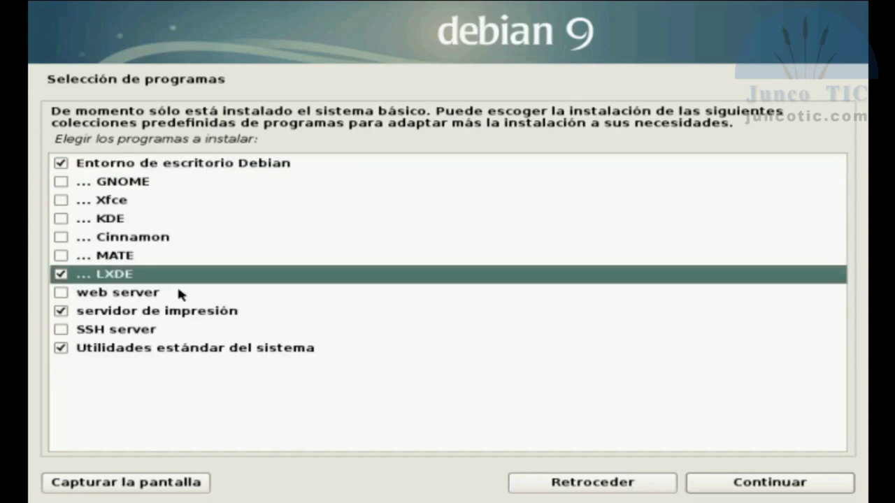
click(61, 312)
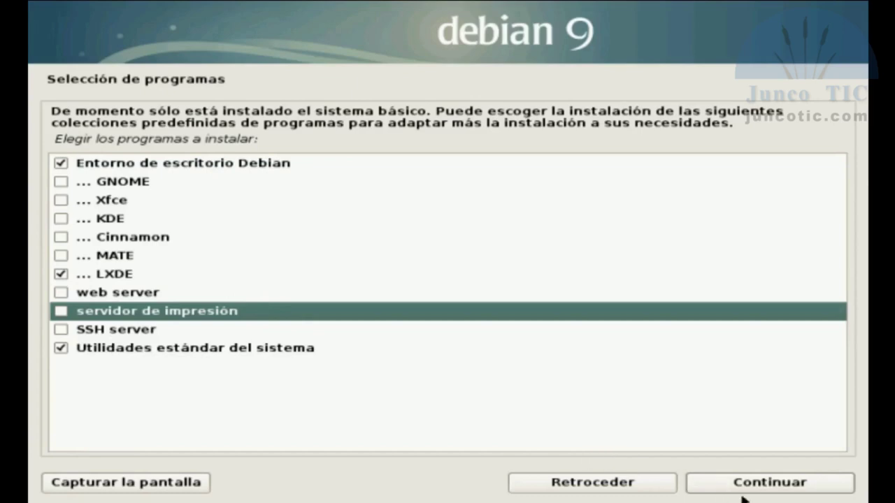
click(766, 482)
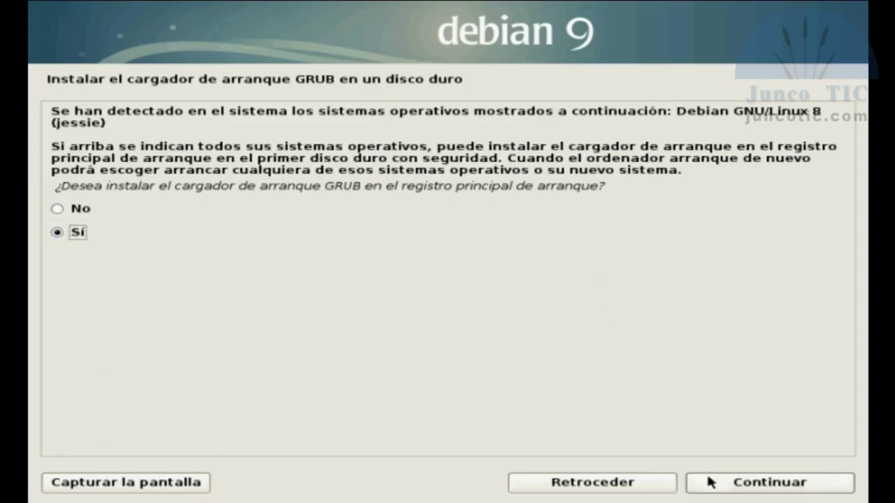
- Keep Sí for GRUB in the MBR and install it on /dev/sdb
click(747, 491)
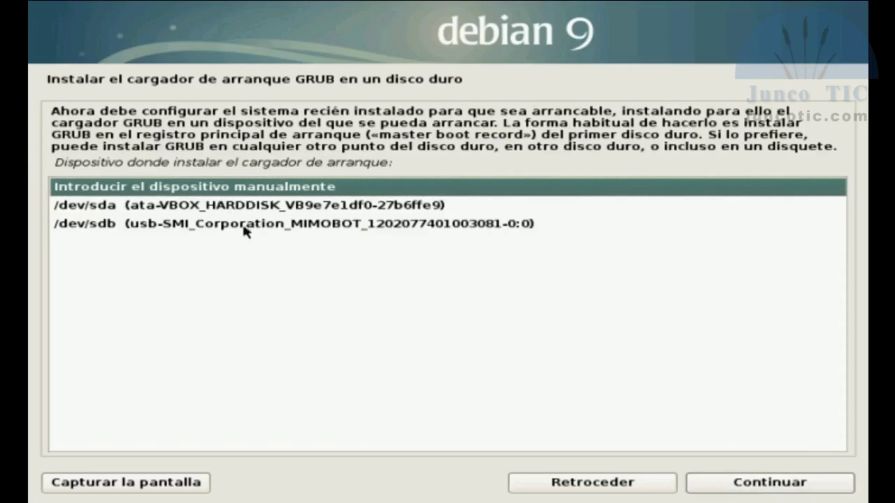
click(271, 228)
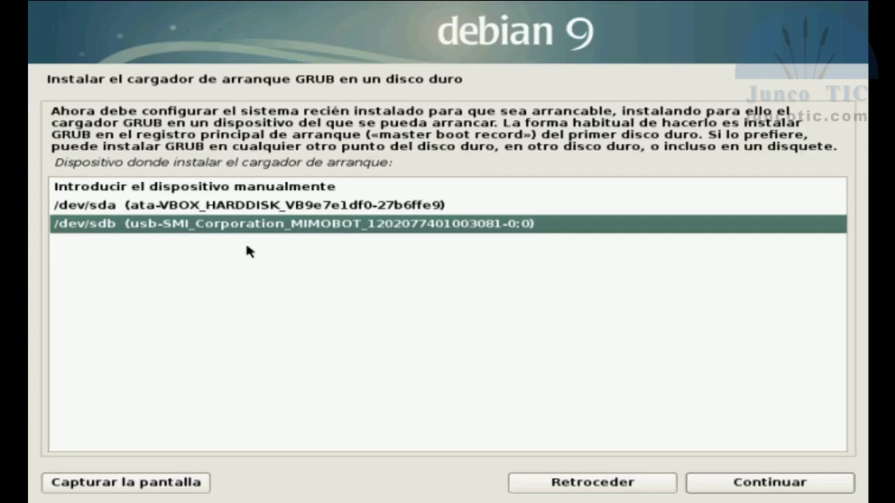
click(745, 484)
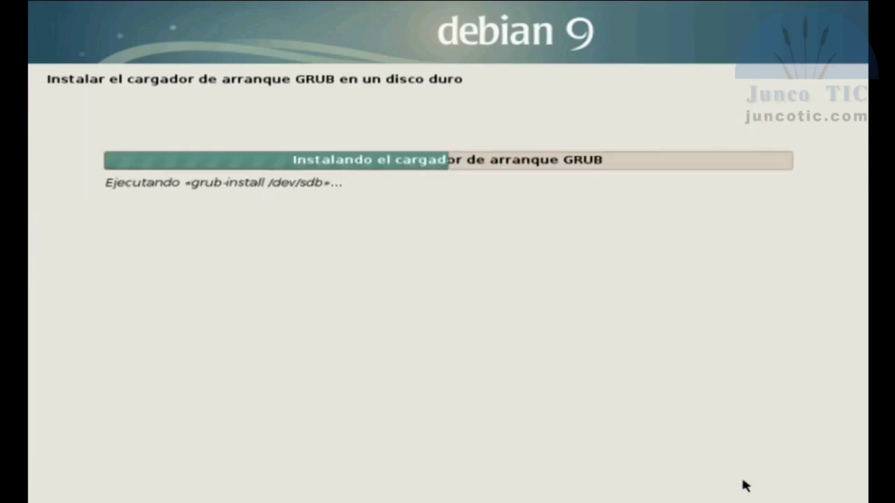